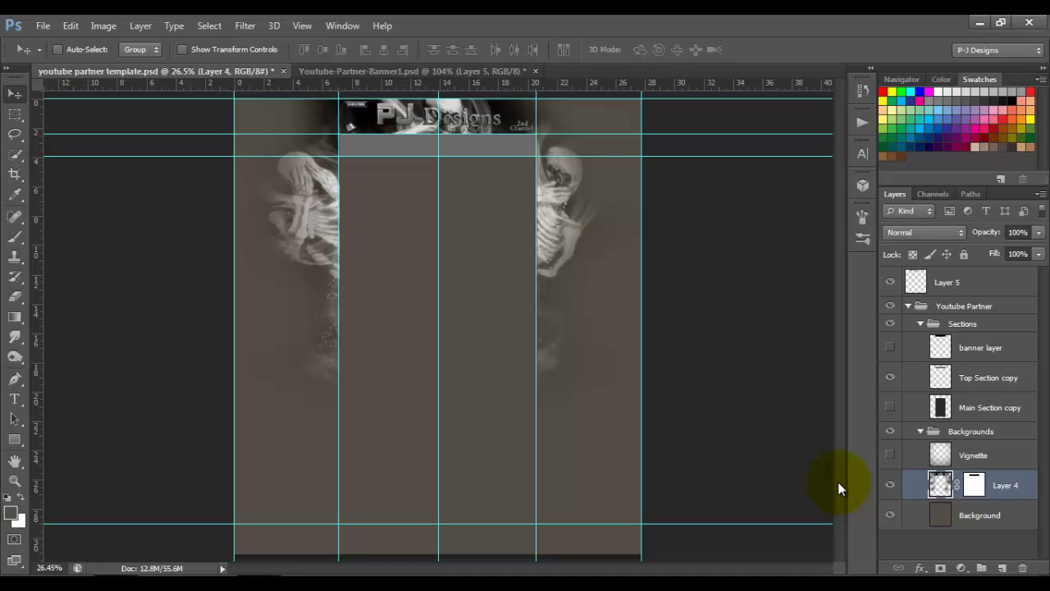
Zoom in repeatedly and scroll up until the PJ-Designs banner fills the view at 100%
{"action": "key", "text": "ctrl+plus"}
{"action": "key", "text": "ctrl+plus"}
{"action": "left_click_drag", "start_coordinate": [839, 353], "coordinate": [842, 272]}
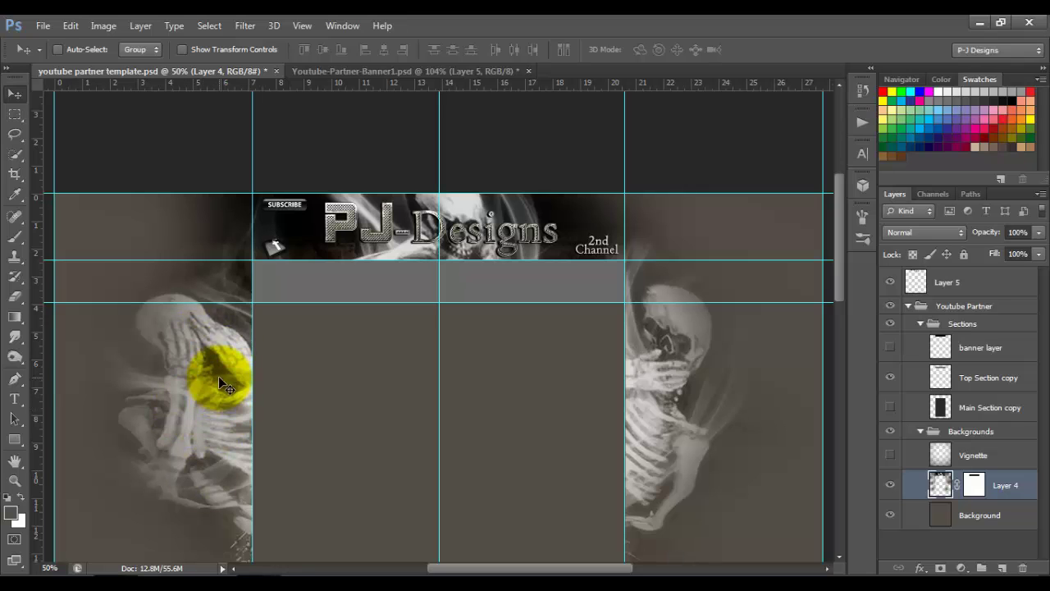
{"action": "key", "text": "ctrl+plus"}
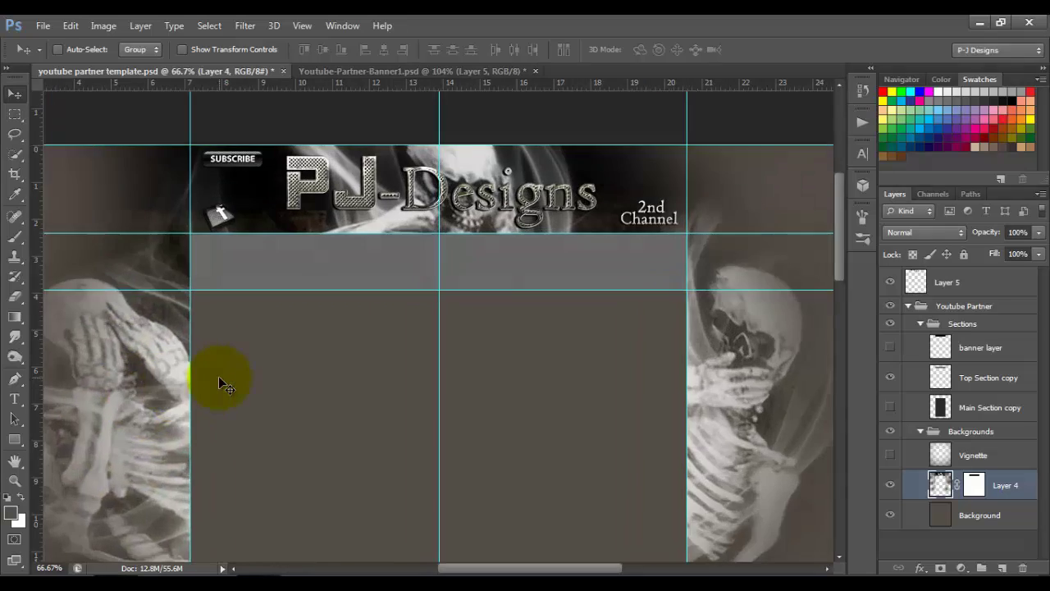
{"action": "left_click_drag", "start_coordinate": [839, 242], "coordinate": [841, 217]}
{"action": "key", "text": "ctrl+plus"}
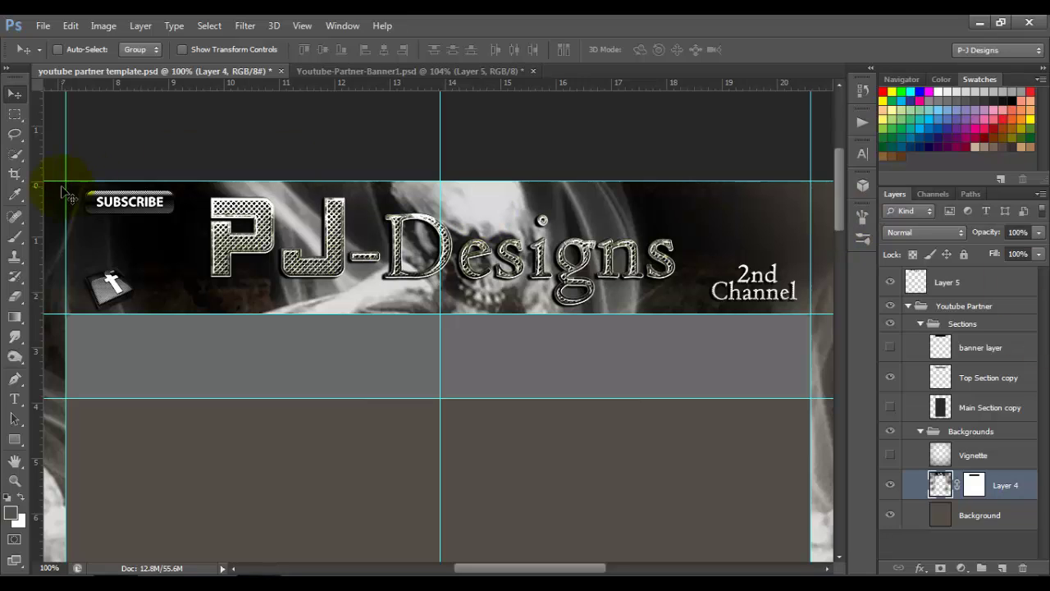
Marquee-select the banner strip, Copy Merged it, deselect, and save the template
{"action": "left_click", "coordinate": [15, 113]}
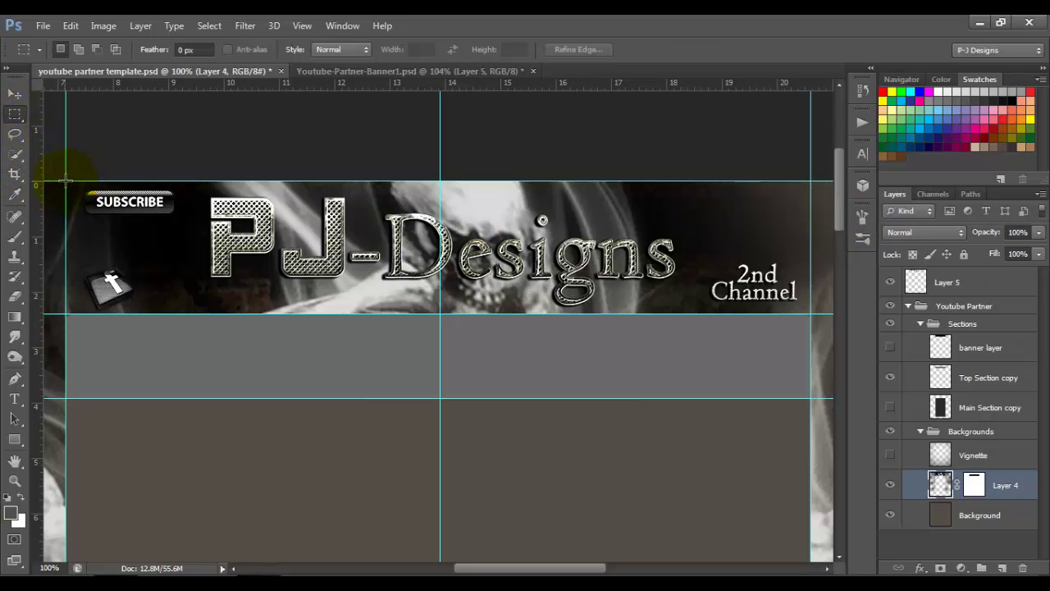
{"action": "left_click_drag", "start_coordinate": [65, 180], "coordinate": [811, 314]}
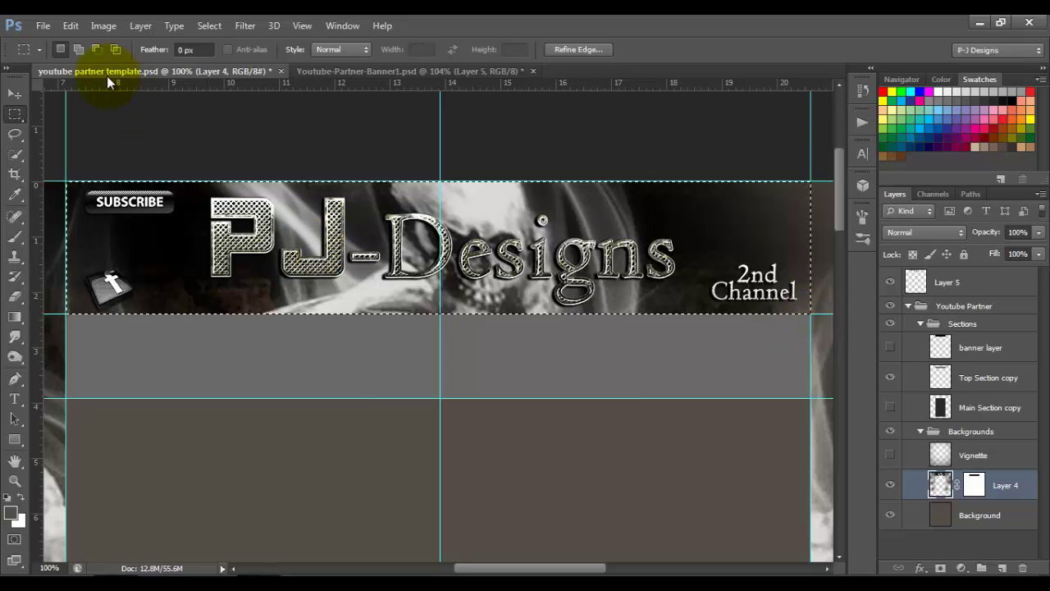
{"action": "left_click", "coordinate": [72, 27]}
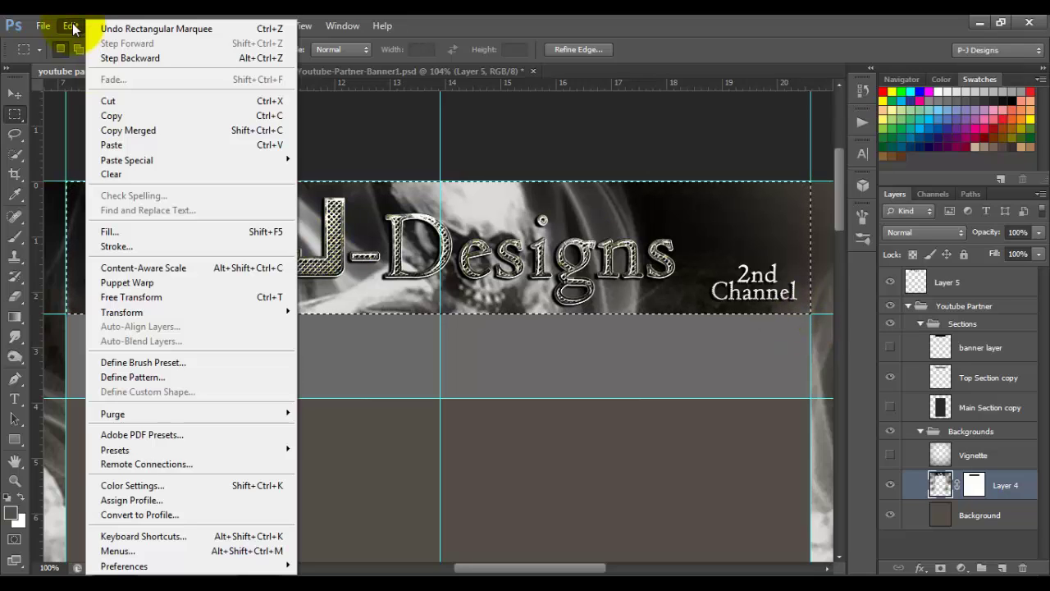
{"action": "left_click", "coordinate": [127, 131]}
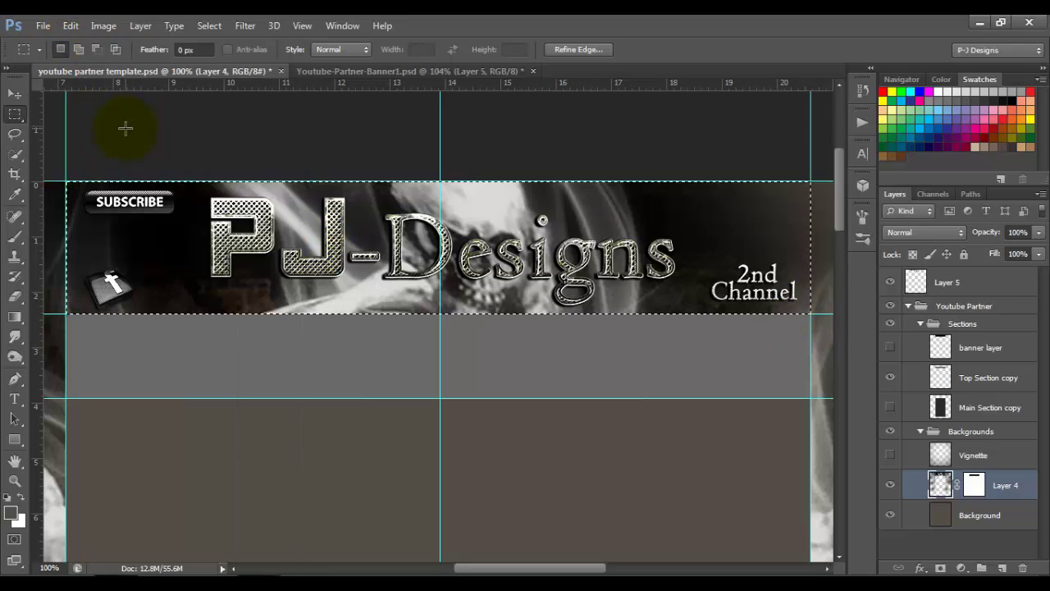
{"action": "key", "text": "ctrl+d"}
{"action": "key", "text": "ctrl+s"}
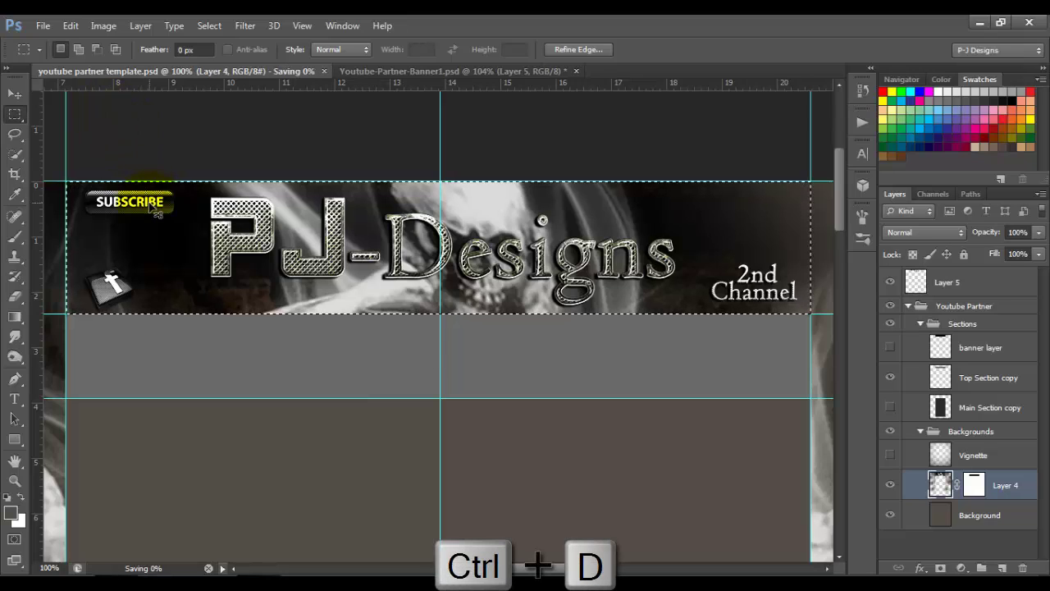
Create a new 969 × 173 px clipboard-sized document and paste the banner as Layer 1
{"action": "left_click", "coordinate": [44, 28]}
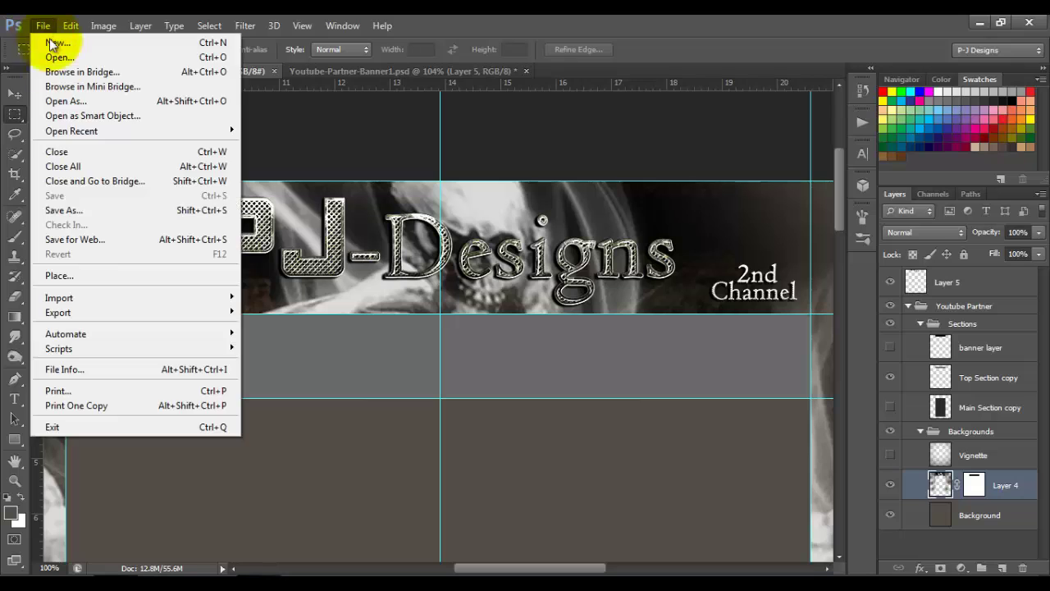
{"action": "left_click", "coordinate": [58, 42]}
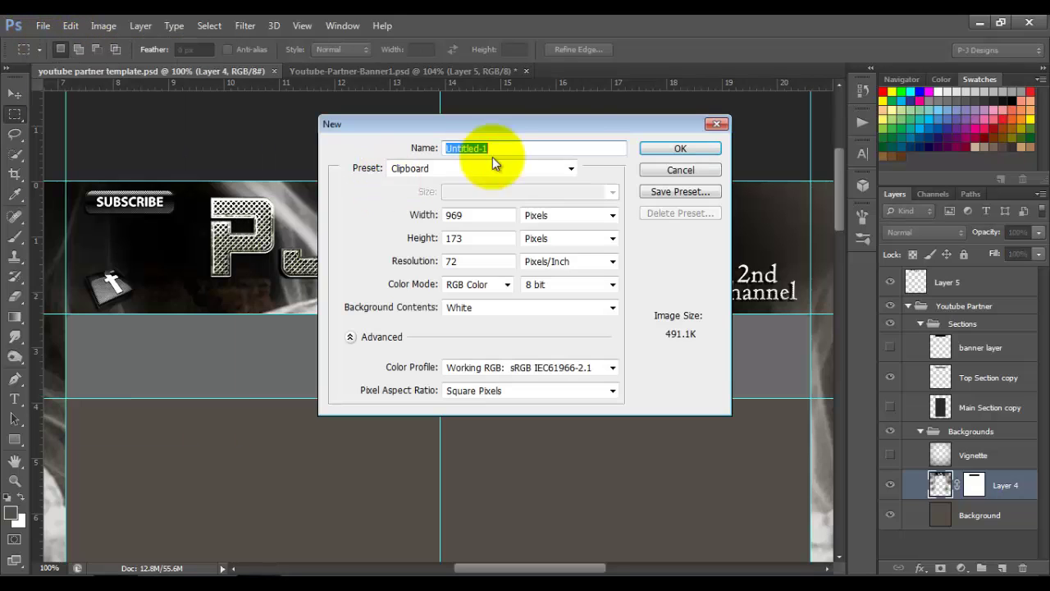
{"action": "left_click", "coordinate": [704, 149]}
{"action": "key", "text": "ctrl+v"}
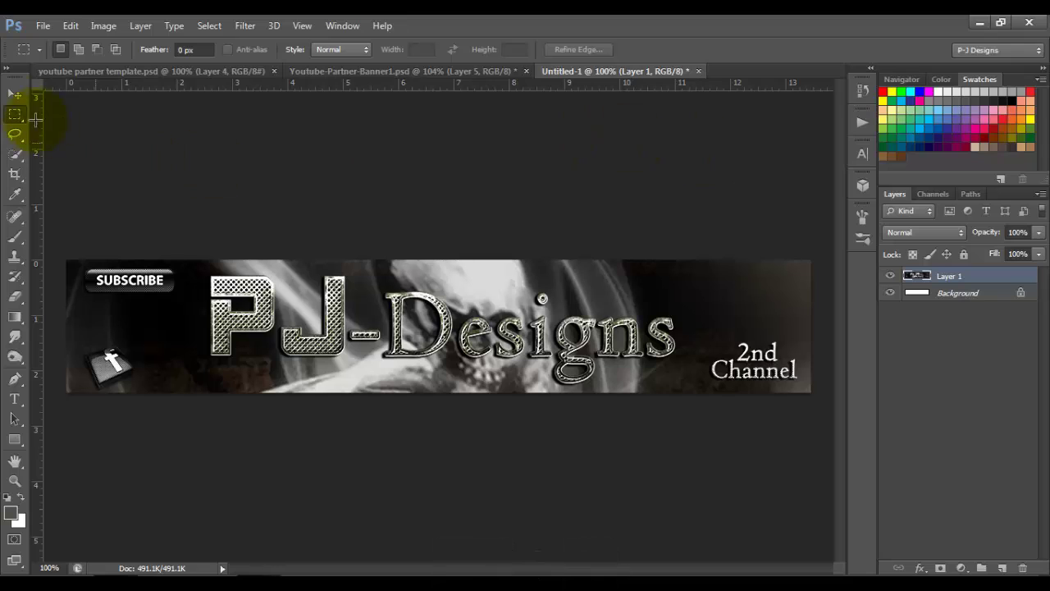
{"action": "left_click", "coordinate": [17, 96]}
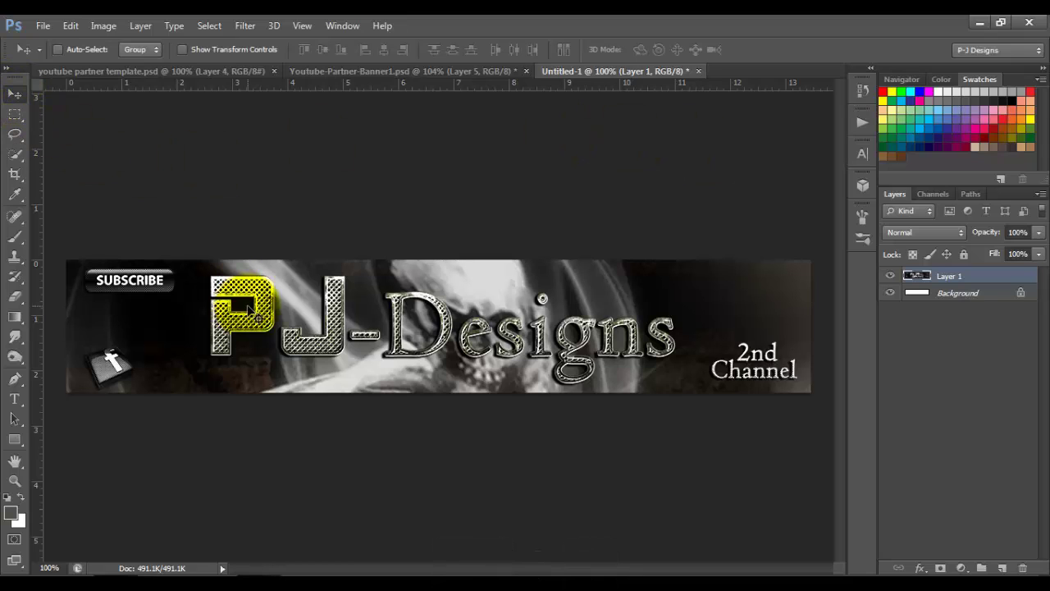
Export the banner via Save for Web as PNG-24, overwriting pjdesigns.png
{"action": "left_click", "coordinate": [44, 25]}
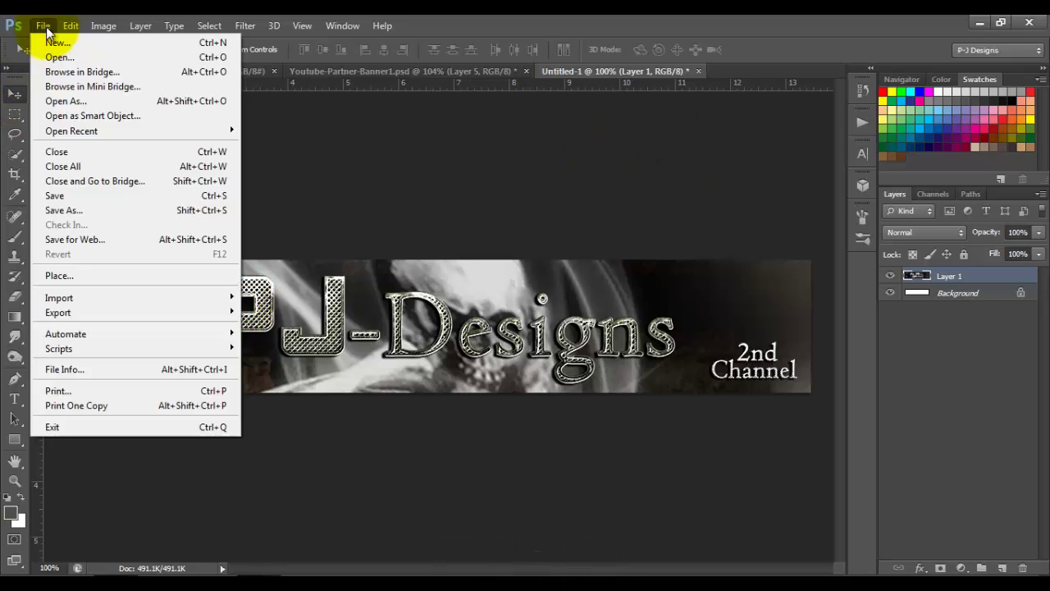
{"action": "key", "text": "ctrl+alt+shift+s"}
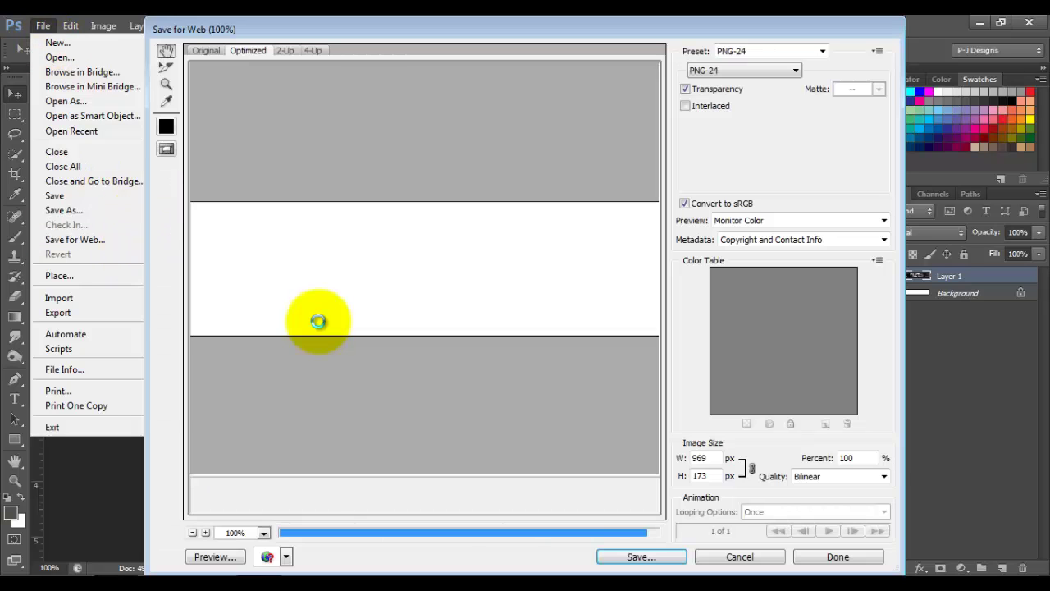
{"action": "left_click", "coordinate": [640, 557]}
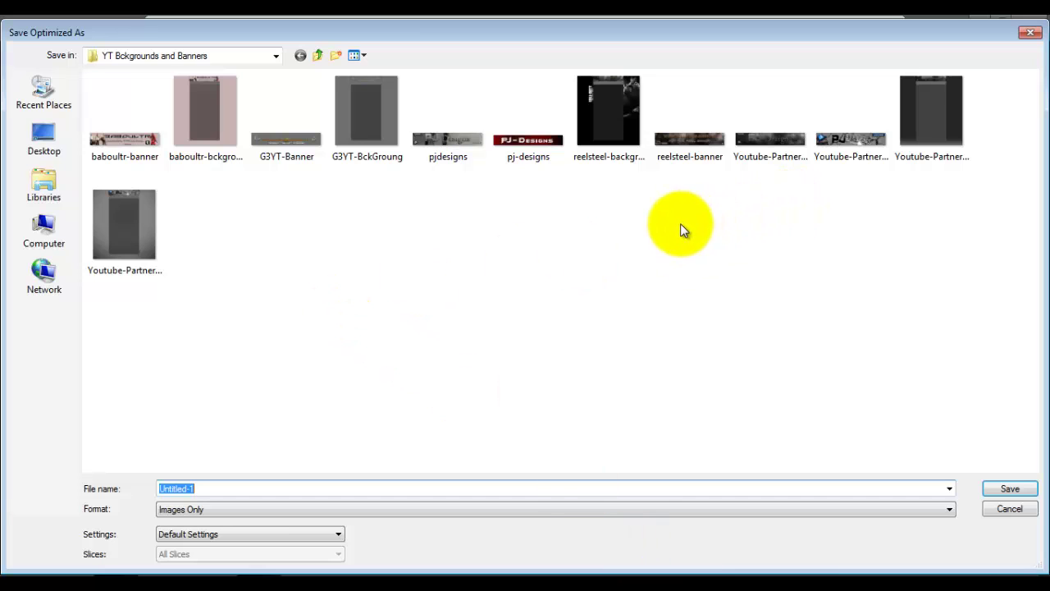
{"action": "double_click", "coordinate": [464, 150]}
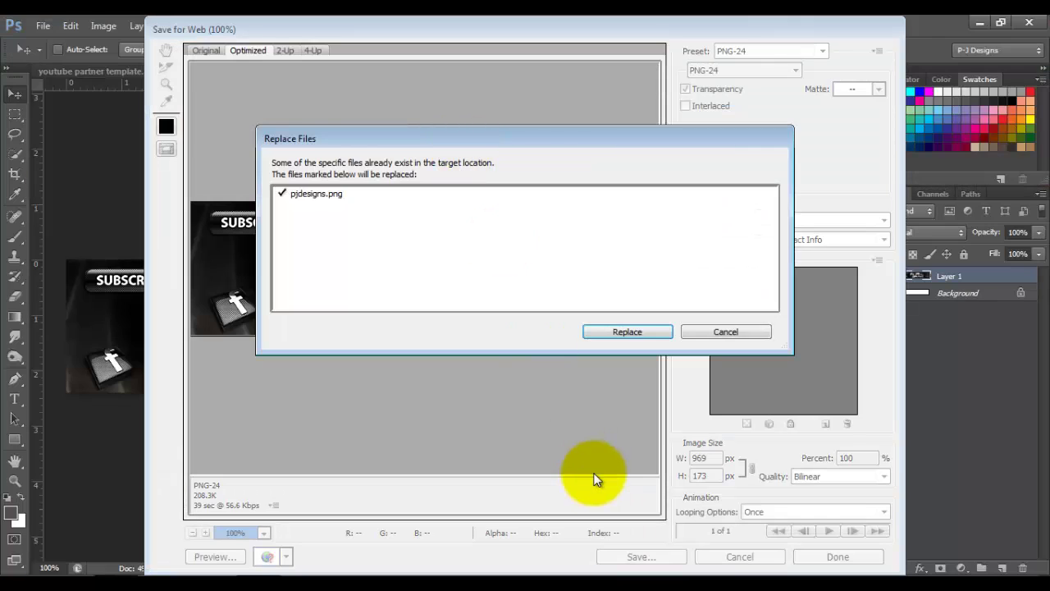
{"action": "left_click", "coordinate": [637, 332]}
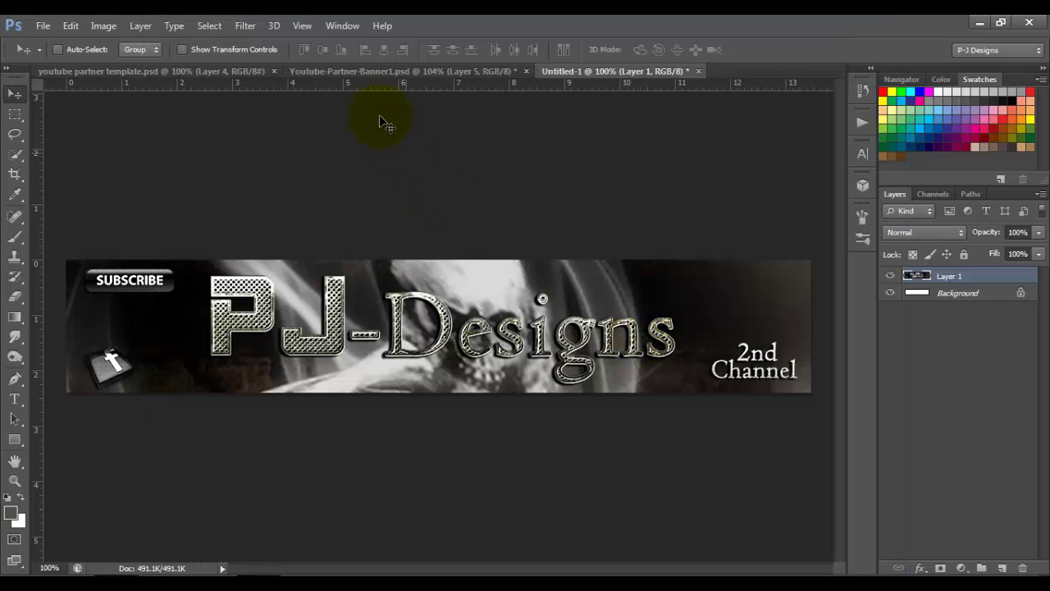
Export the youtube partner template via Save for Web as PNG 'pjdesigns bclground'
{"action": "left_click", "coordinate": [347, 72]}
{"action": "left_click", "coordinate": [218, 71]}
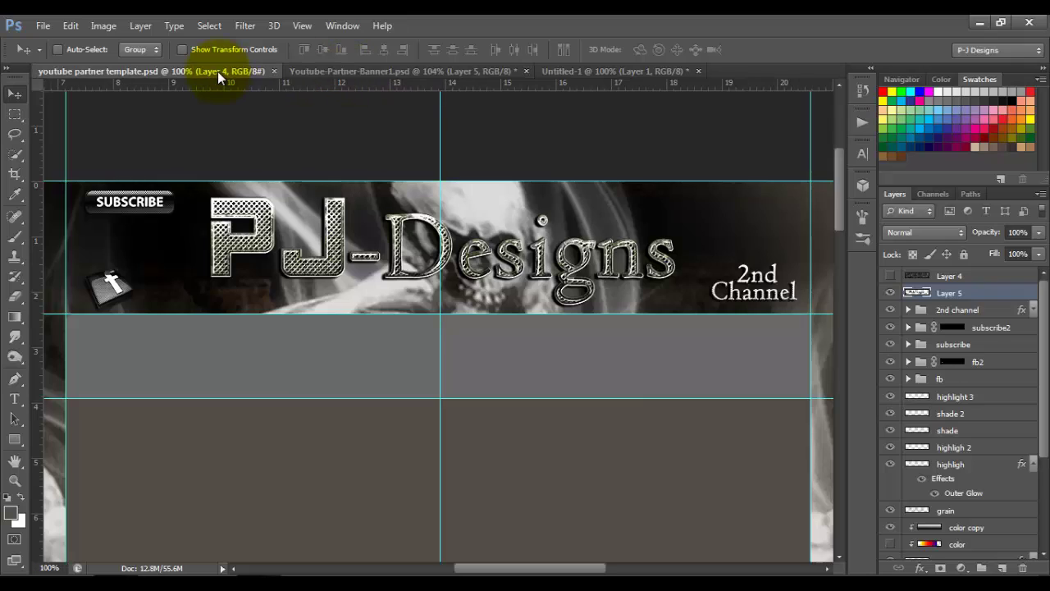
{"action": "left_click", "coordinate": [42, 26]}
{"action": "left_click", "coordinate": [74, 239]}
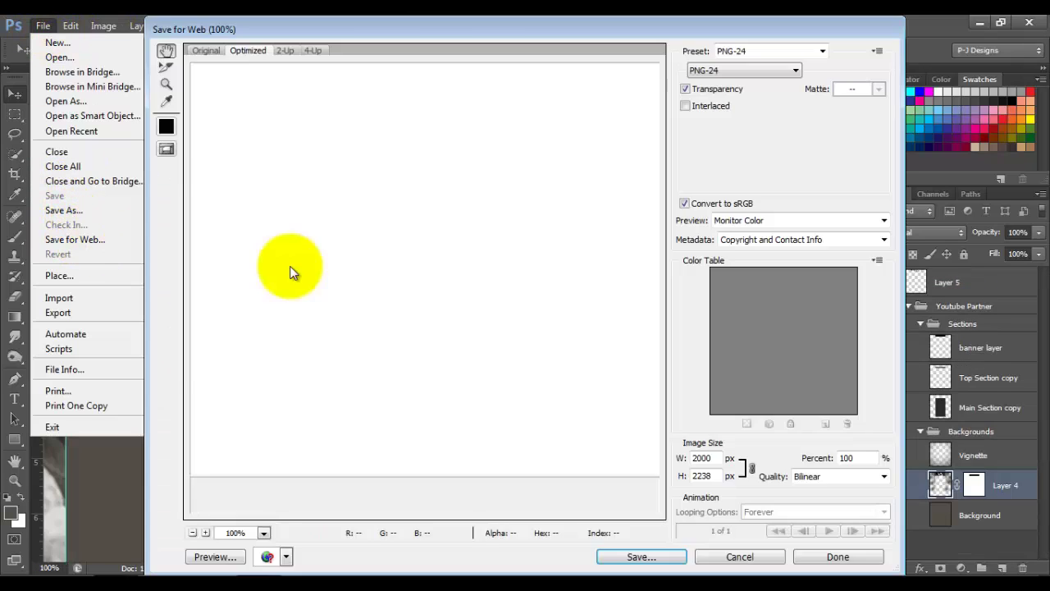
{"action": "left_click", "coordinate": [636, 558]}
{"action": "left_click", "coordinate": [334, 487]}
{"action": "key", "text": "BackSpace"}
{"action": "key", "text": "BackSpace"}
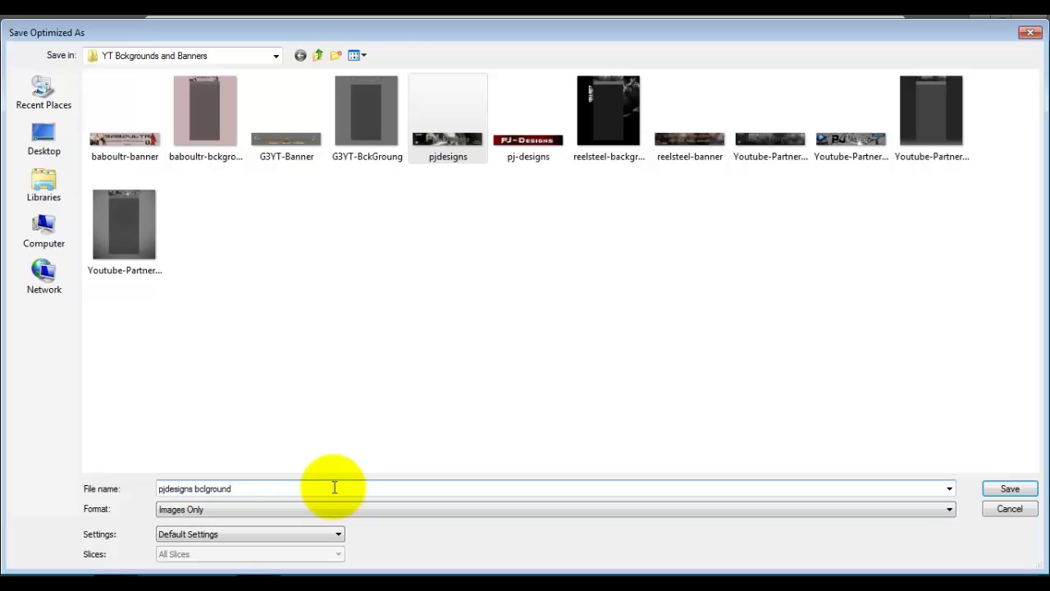
{"action": "key", "text": "Return"}
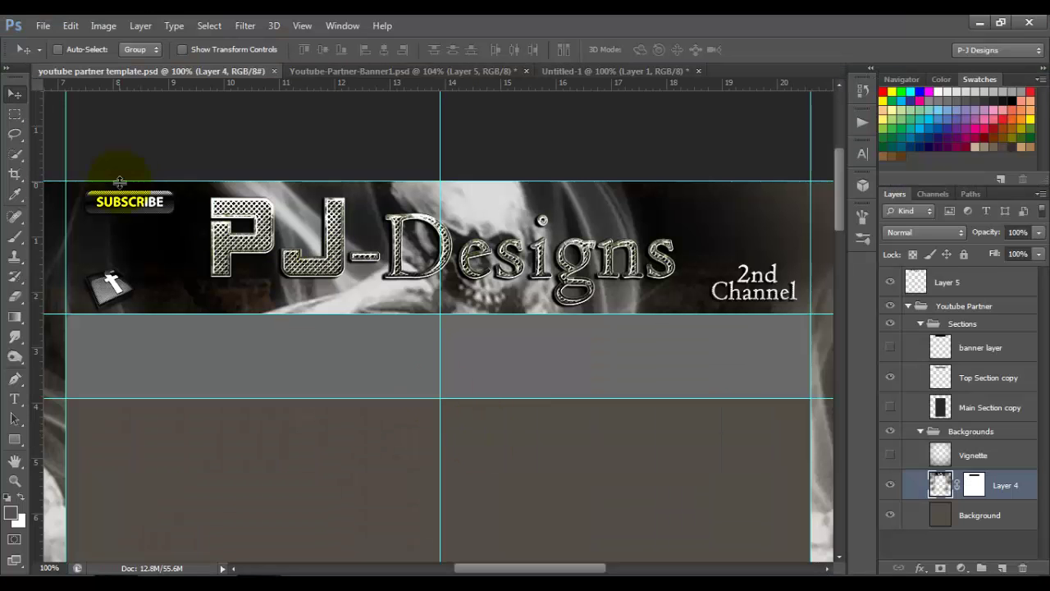
Close the template, Youtube-Partner-Banner1 and Untitled-1 without saving, then quit Photoshop
{"action": "left_click", "coordinate": [274, 71]}
{"action": "left_click", "coordinate": [274, 71]}
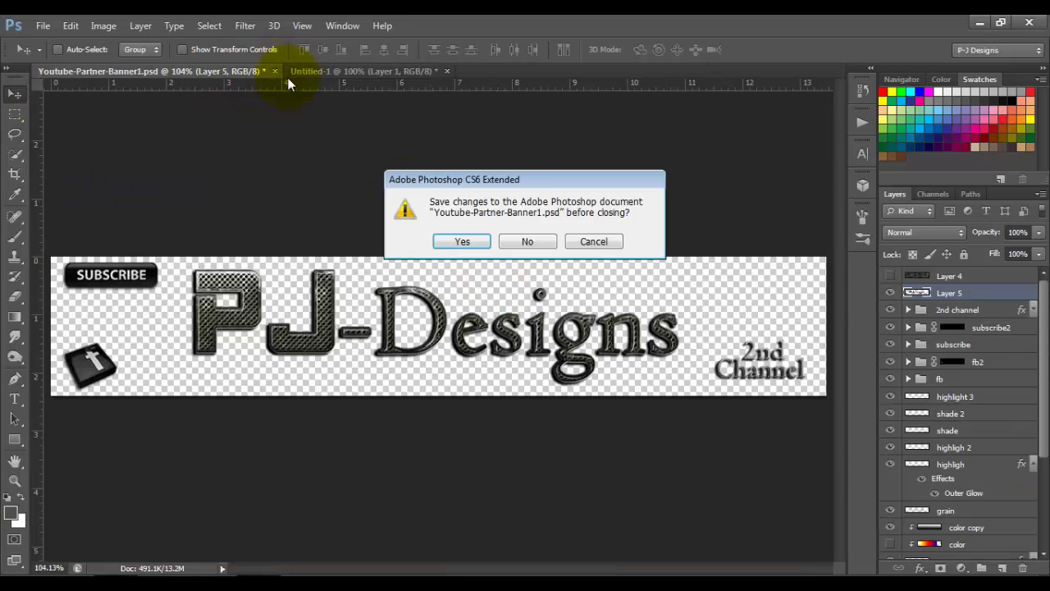
{"action": "left_click", "coordinate": [528, 241]}
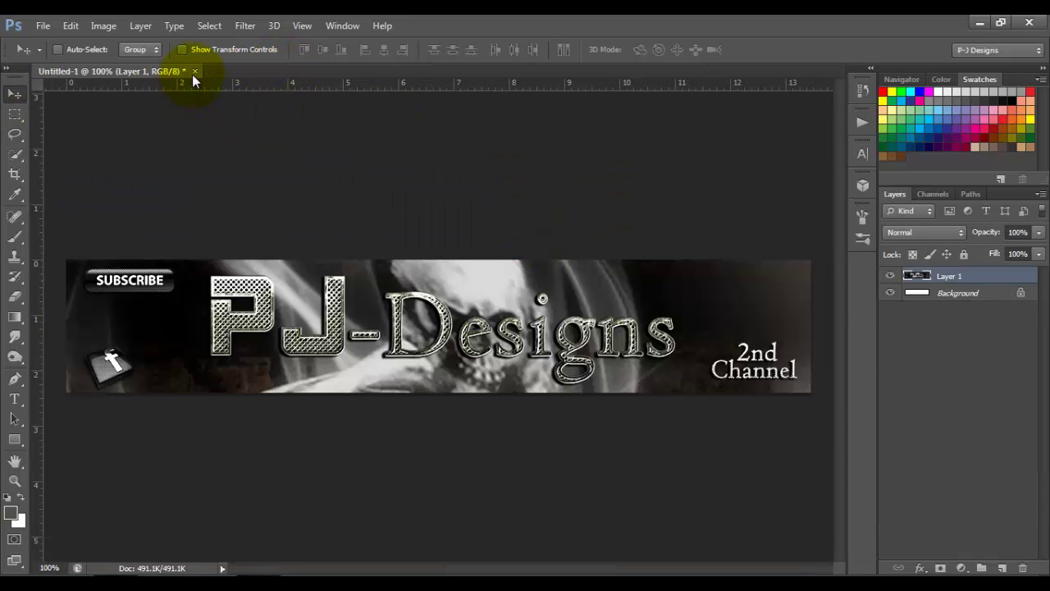
{"action": "left_click", "coordinate": [194, 71]}
{"action": "left_click", "coordinate": [510, 241]}
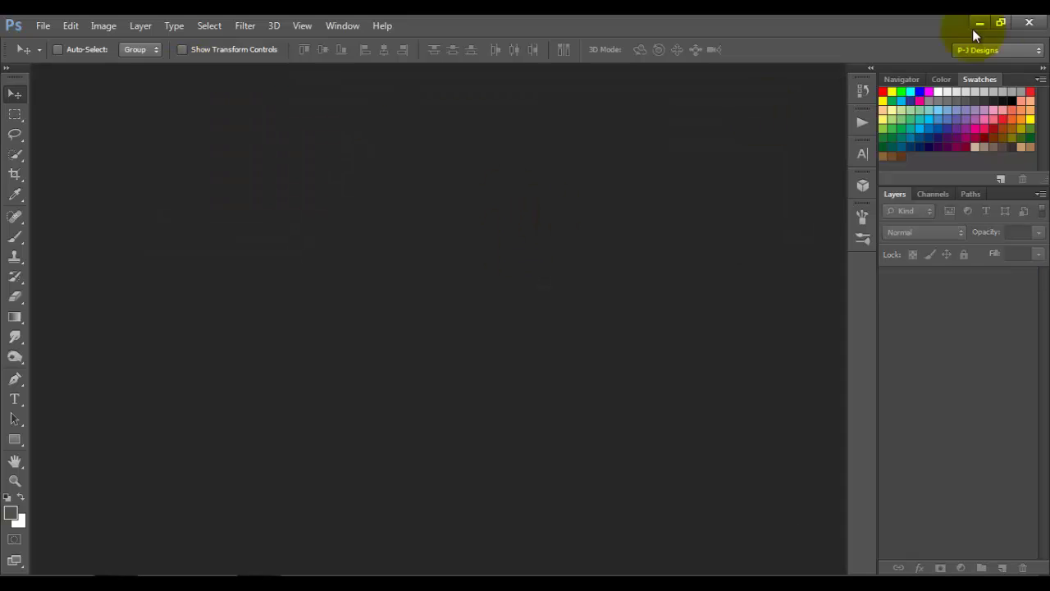
{"action": "left_click", "coordinate": [1030, 23]}
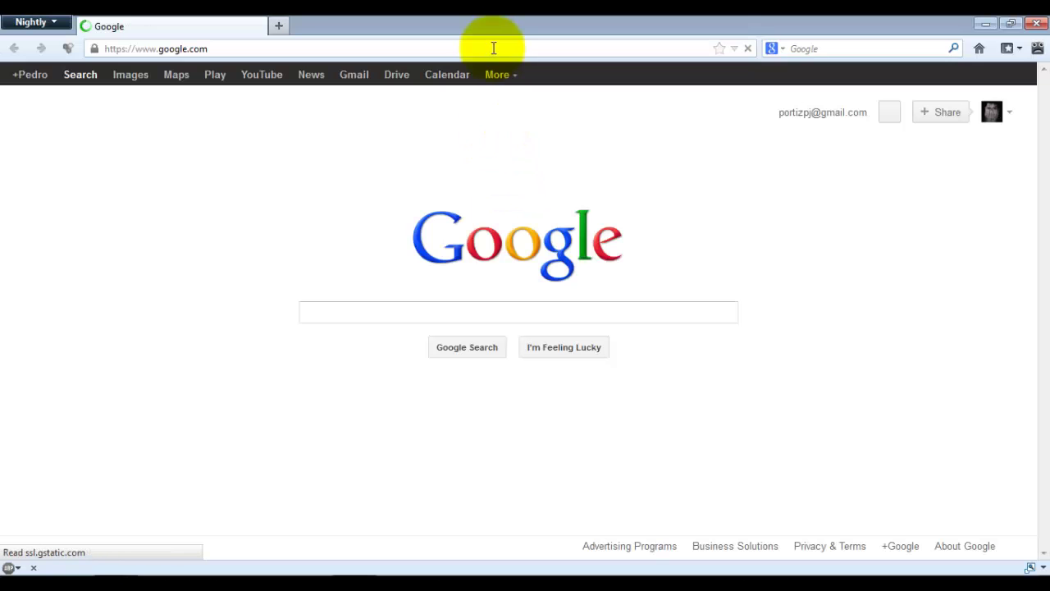
Go to image-maps.com and pick the pjdesigns banner image from the PC
{"action": "left_click", "coordinate": [493, 48]}
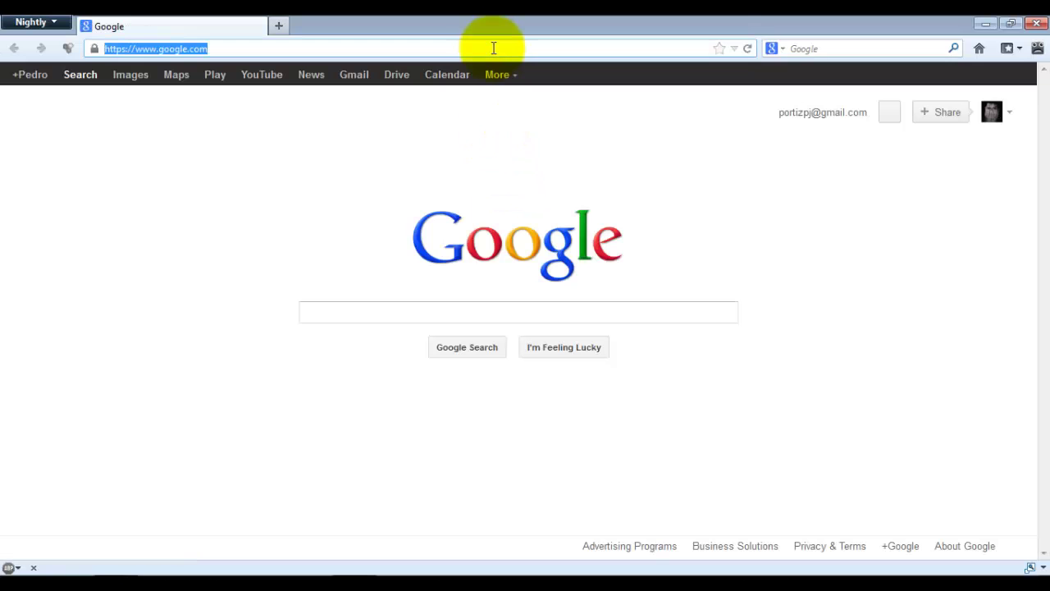
{"action": "type", "text": "image-maps.com/"}
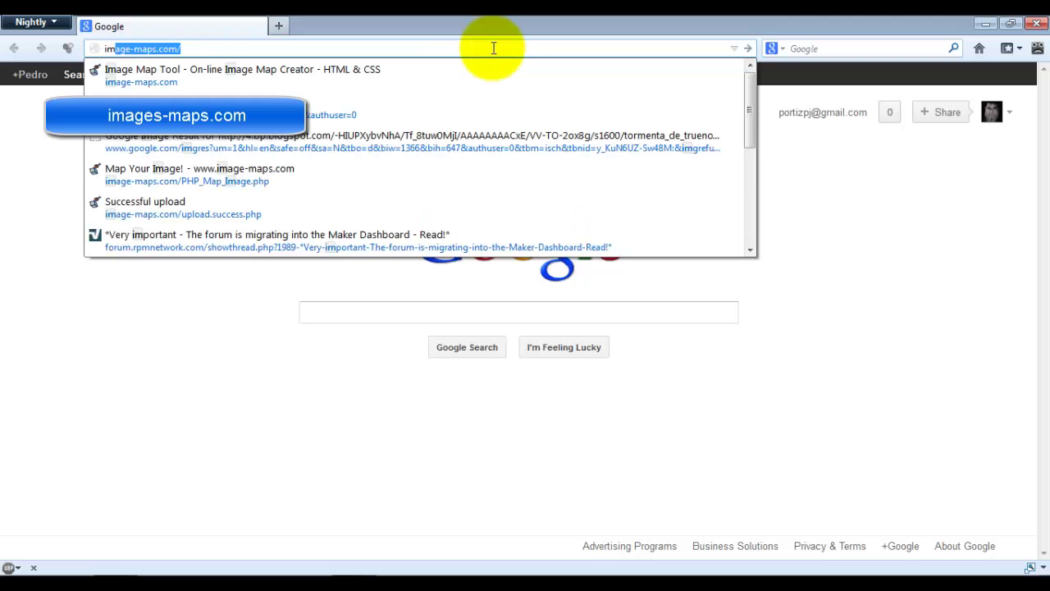
{"action": "key", "text": "Return"}
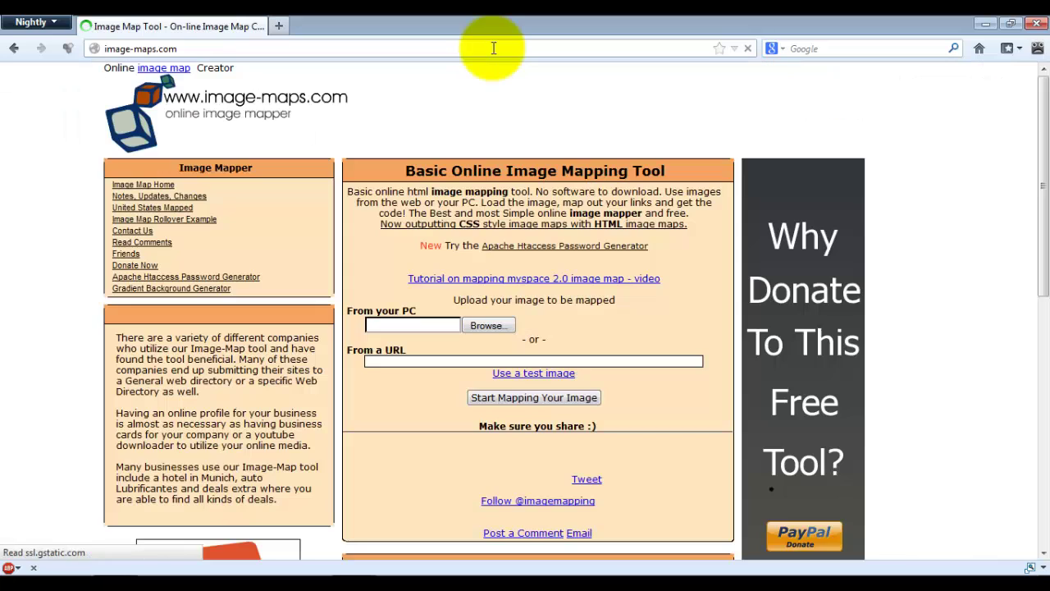
{"action": "left_click", "coordinate": [494, 330]}
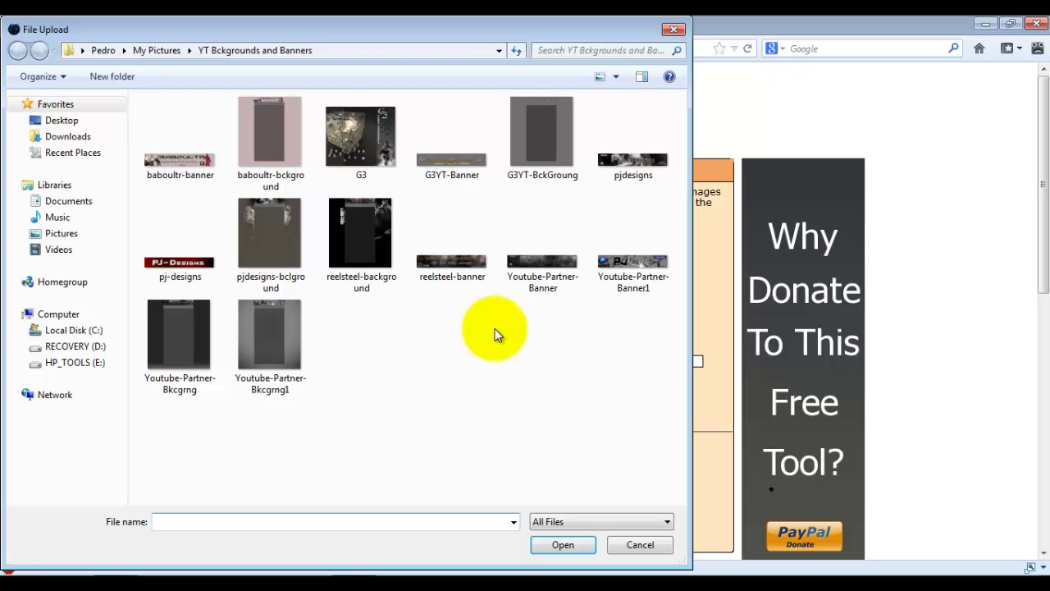
{"action": "double_click", "coordinate": [641, 167]}
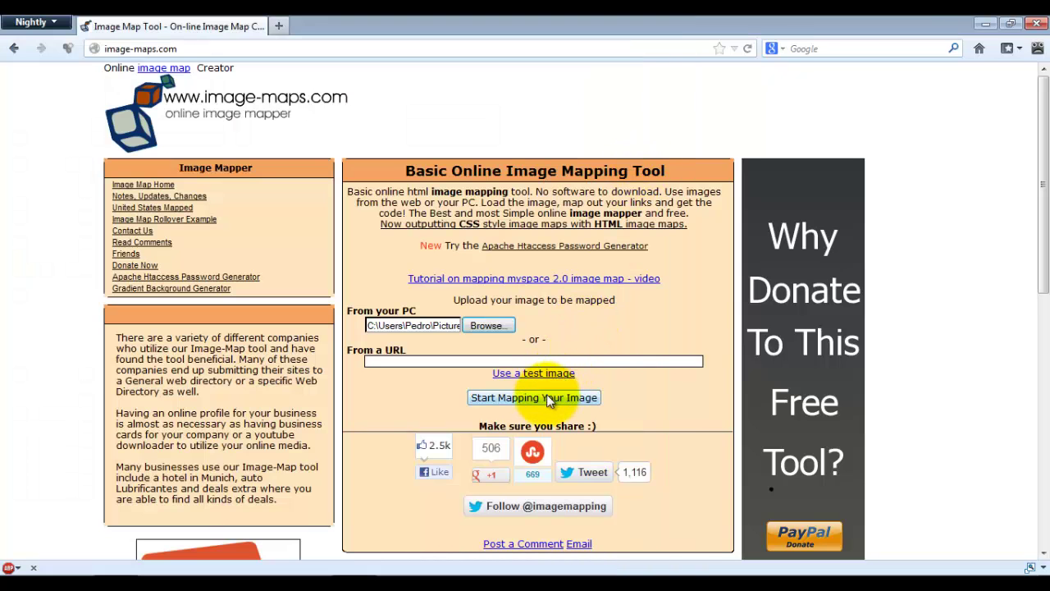
Upload the banner into the mapping editor and add a rectangle over SUBSCRIBE
{"action": "left_click", "coordinate": [521, 401]}
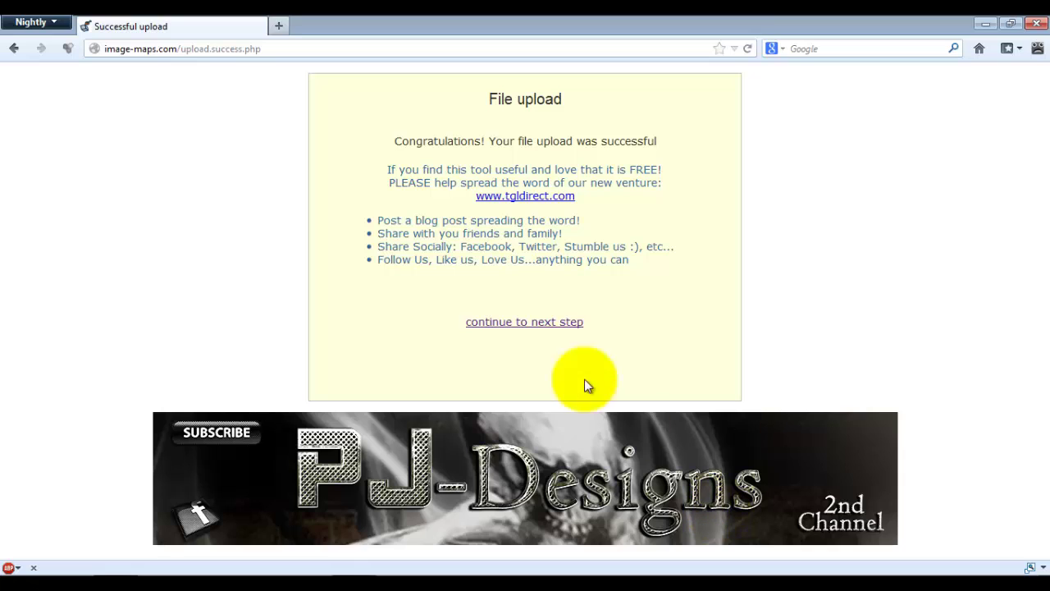
{"action": "left_click", "coordinate": [526, 323]}
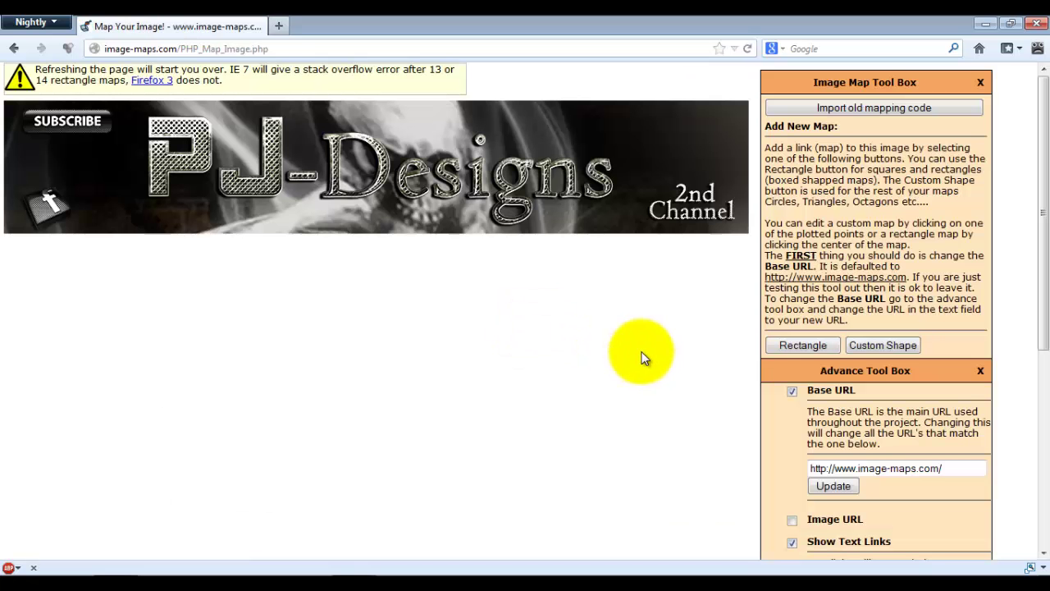
{"action": "left_click", "coordinate": [806, 346]}
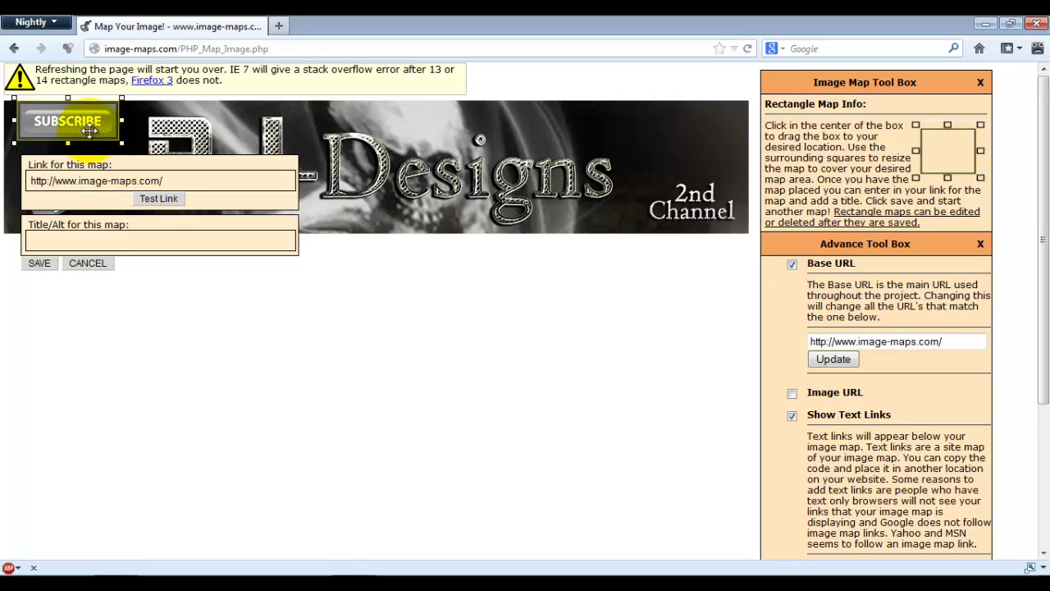
Copy the YouTube subscription_center add_user URL from the annotation for the SUBSCRIBE link
{"action": "left_click", "coordinate": [279, 25]}
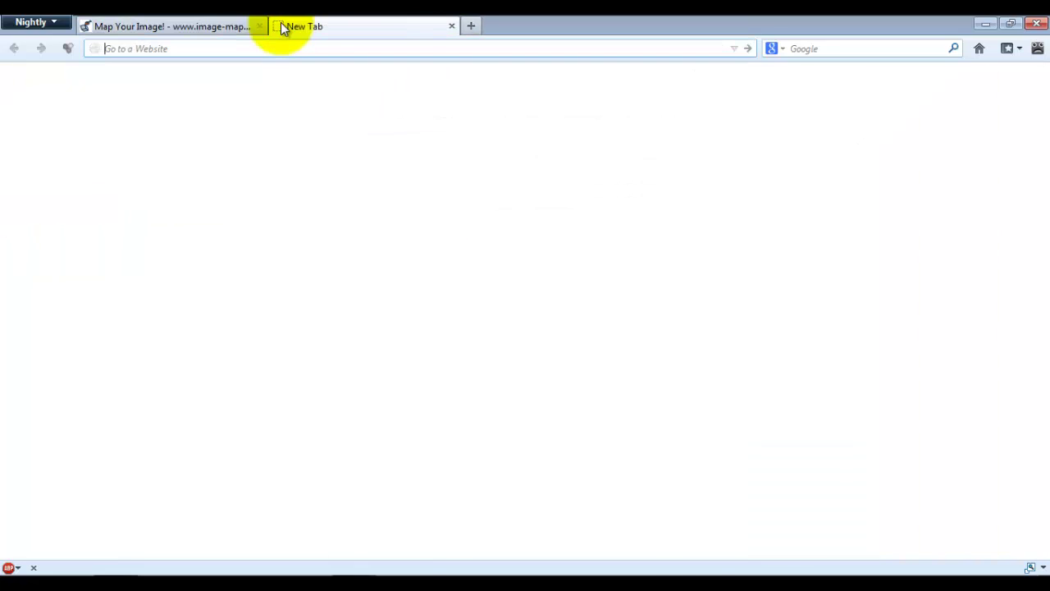
{"action": "left_click", "coordinate": [774, 206]}
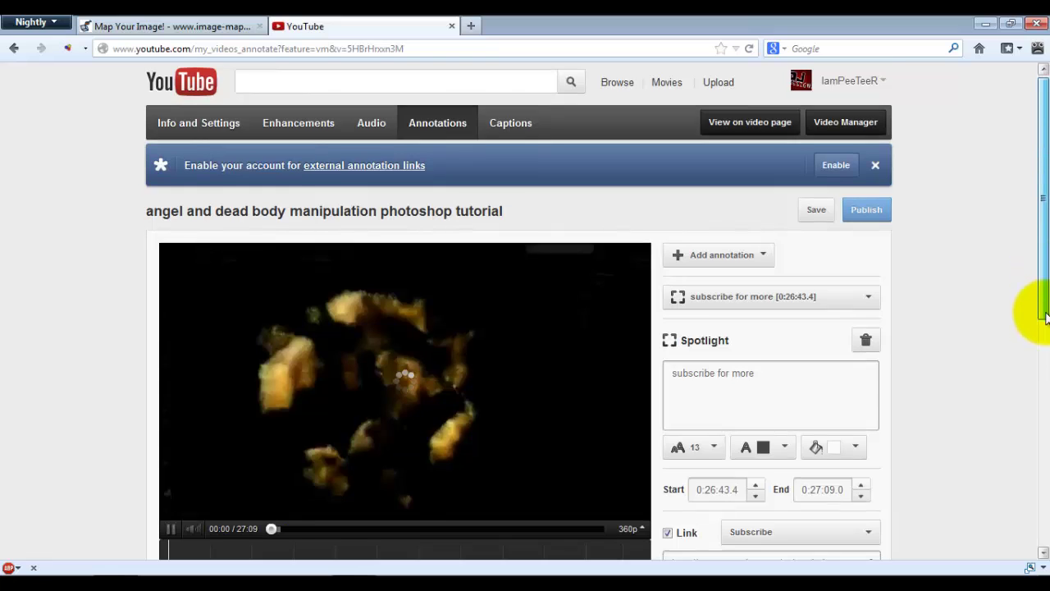
{"action": "scroll", "coordinate": [1046, 318], "scroll_direction": "down", "scroll_amount": 3}
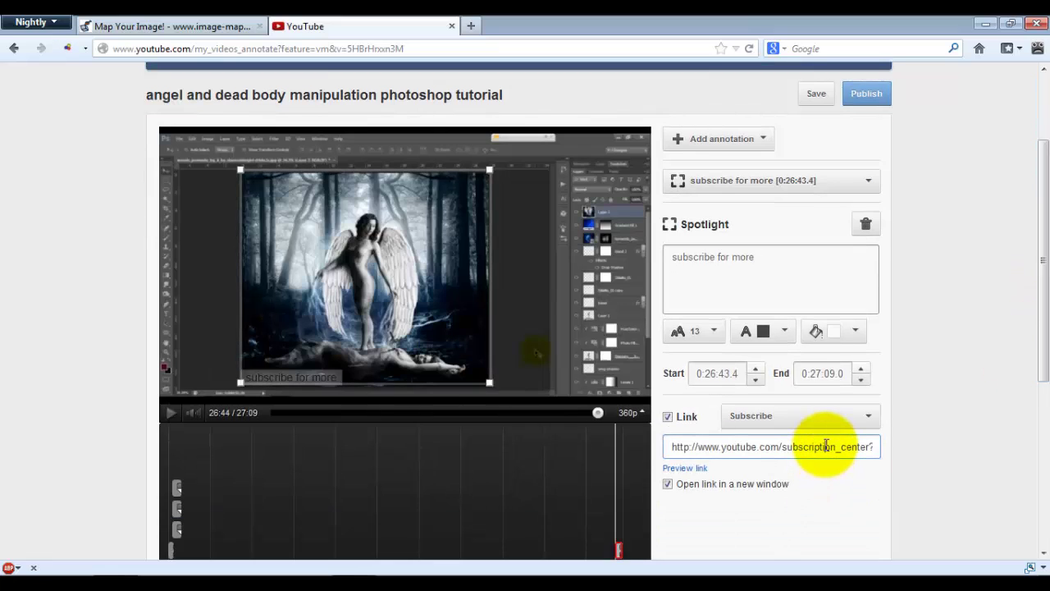
{"action": "triple_click", "coordinate": [826, 445]}
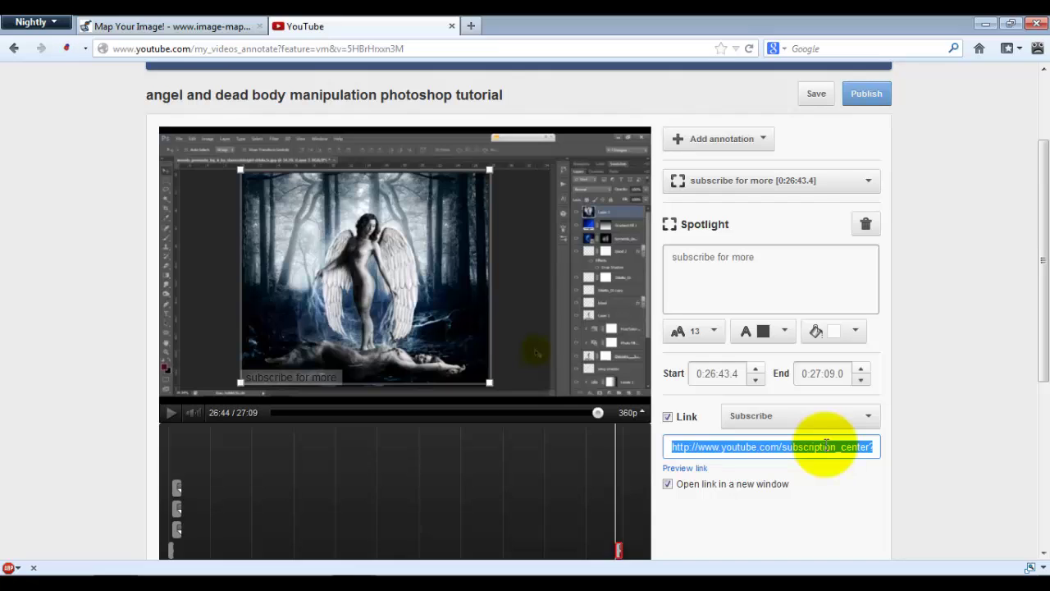
{"action": "left_click", "coordinate": [212, 26]}
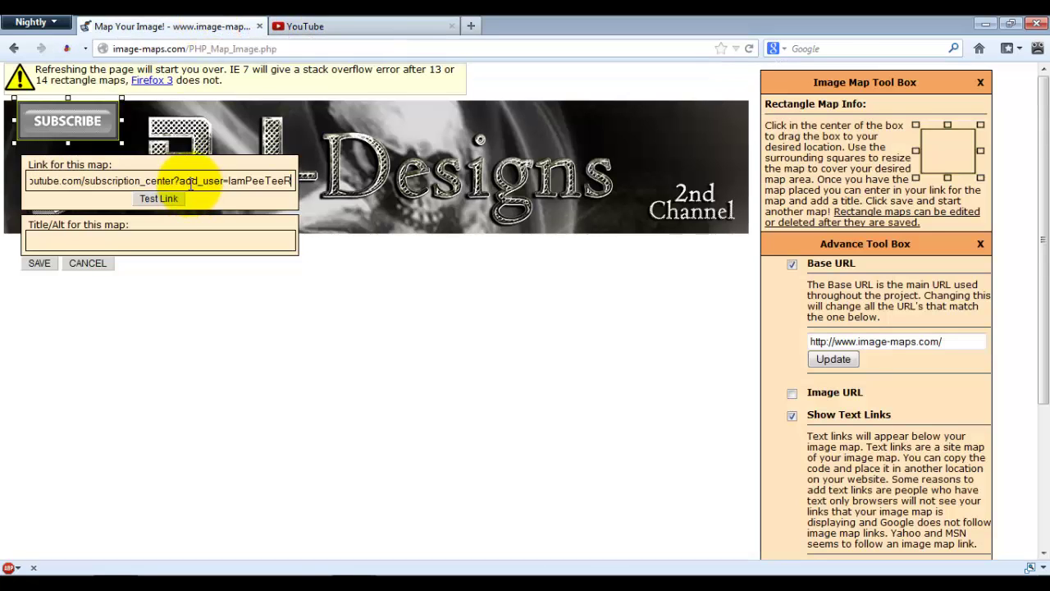
Test the SUBSCRIBE link, close the test tab, and save the area as Untitled
{"action": "left_click", "coordinate": [168, 198]}
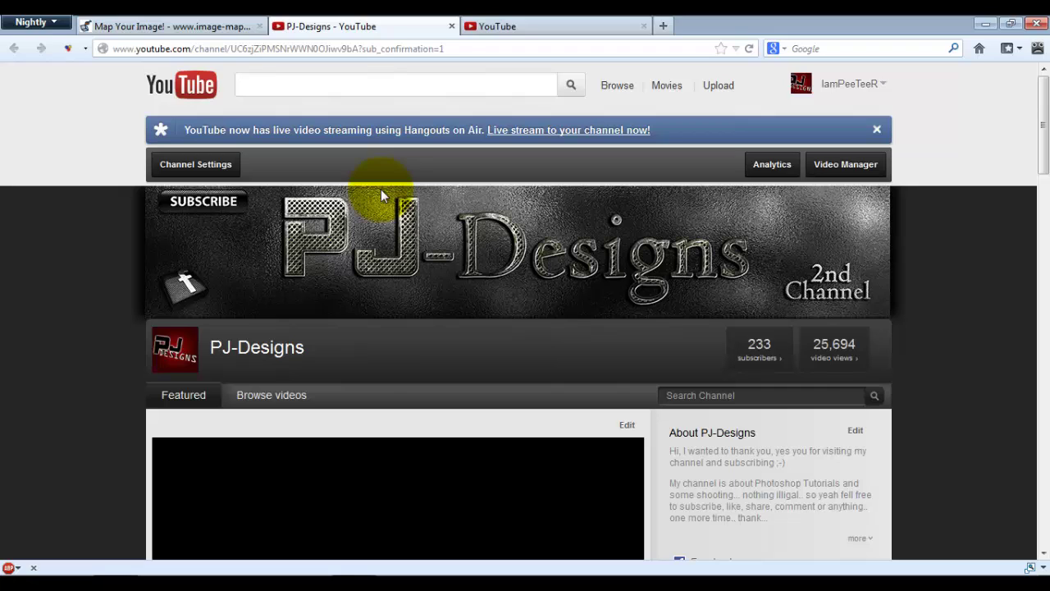
{"action": "left_click", "coordinate": [451, 26]}
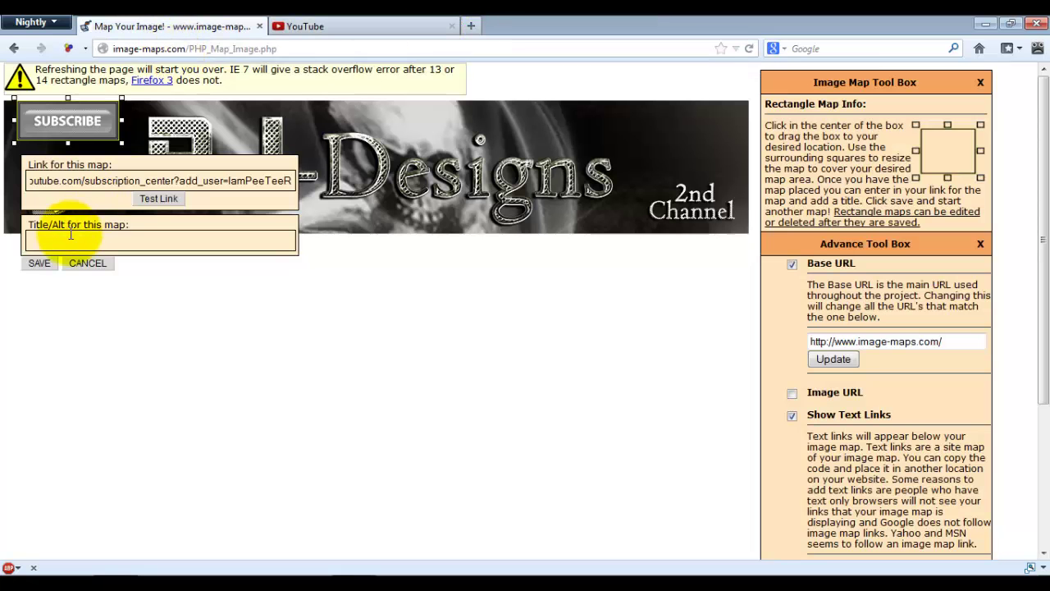
{"action": "left_click", "coordinate": [37, 264]}
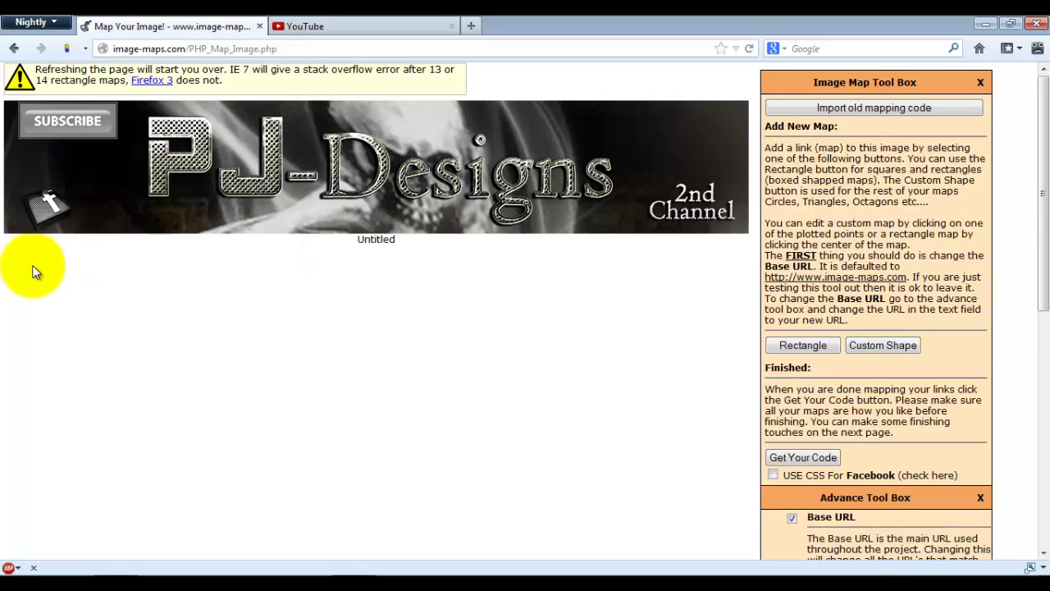
Add a rectangle and fit it over the Facebook icon at the banner's lower left
{"action": "left_click", "coordinate": [791, 348]}
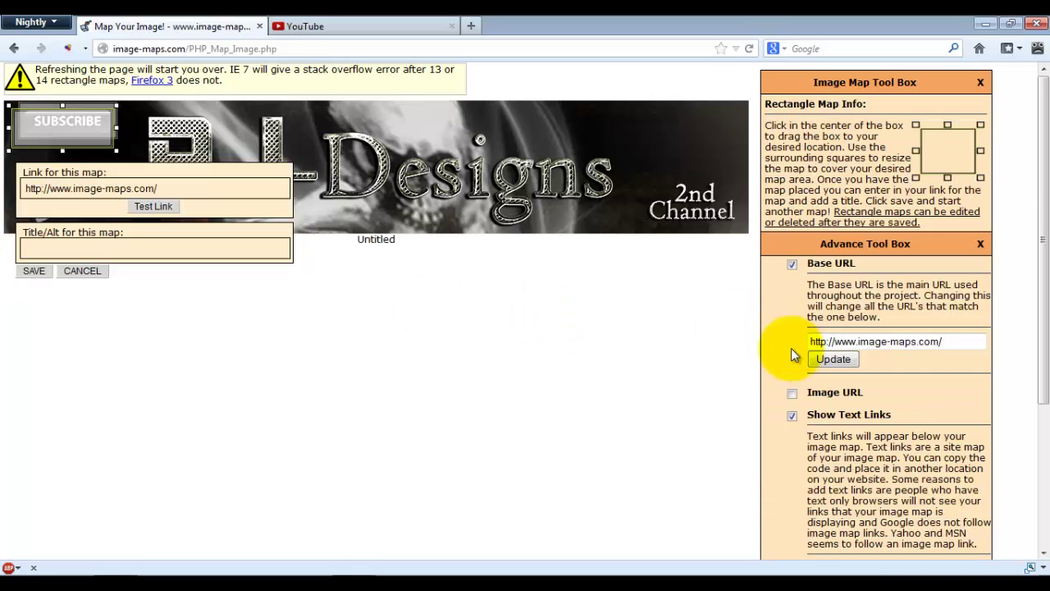
{"action": "left_click_drag", "start_coordinate": [51, 123], "coordinate": [54, 178]}
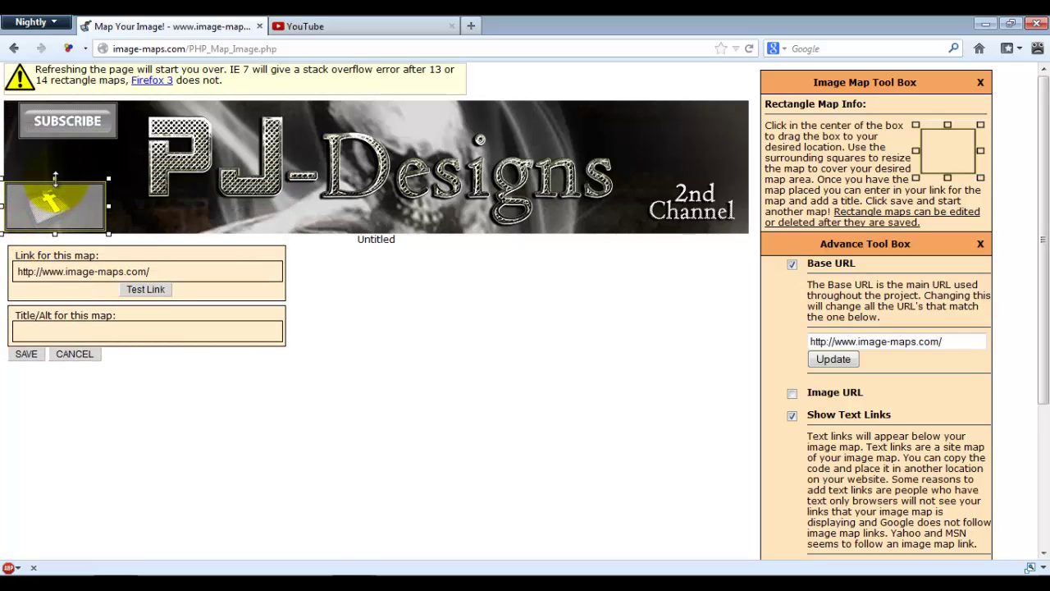
{"action": "left_click_drag", "start_coordinate": [102, 206], "coordinate": [82, 206]}
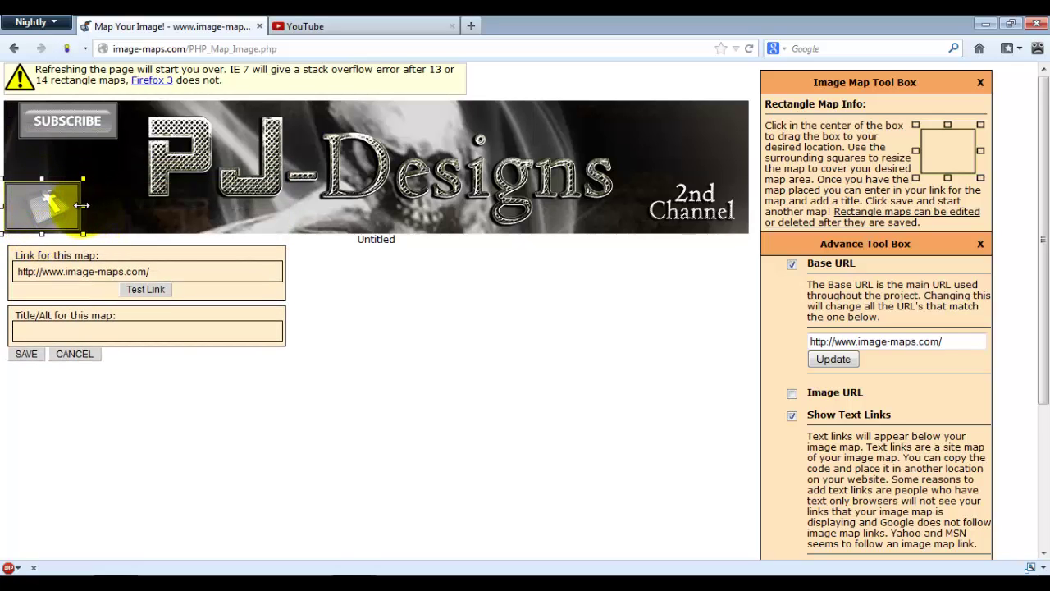
{"action": "left_click_drag", "start_coordinate": [6, 206], "coordinate": [14, 206]}
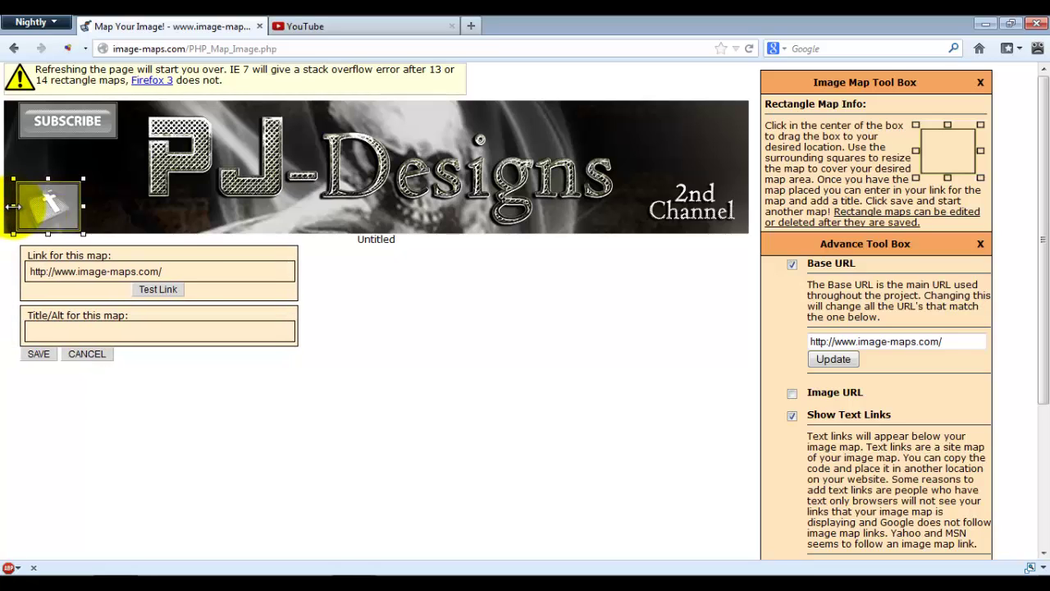
Replace the area's default link with the copied Facebook page address and save it
{"action": "key", "text": "ctrl+a"}
{"action": "key", "text": "BackSpace"}
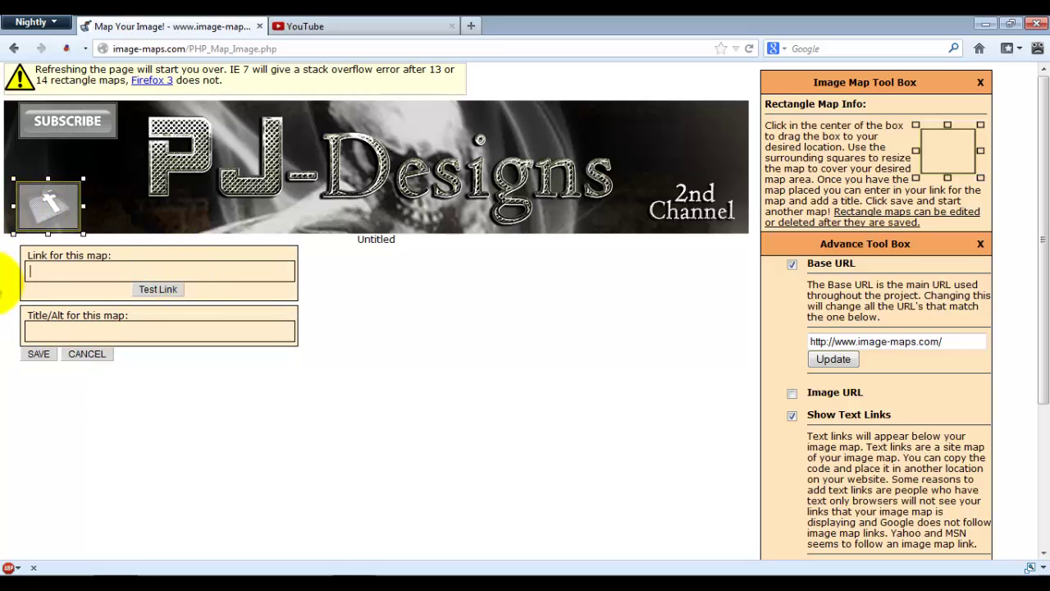
{"action": "left_click", "coordinate": [470, 27]}
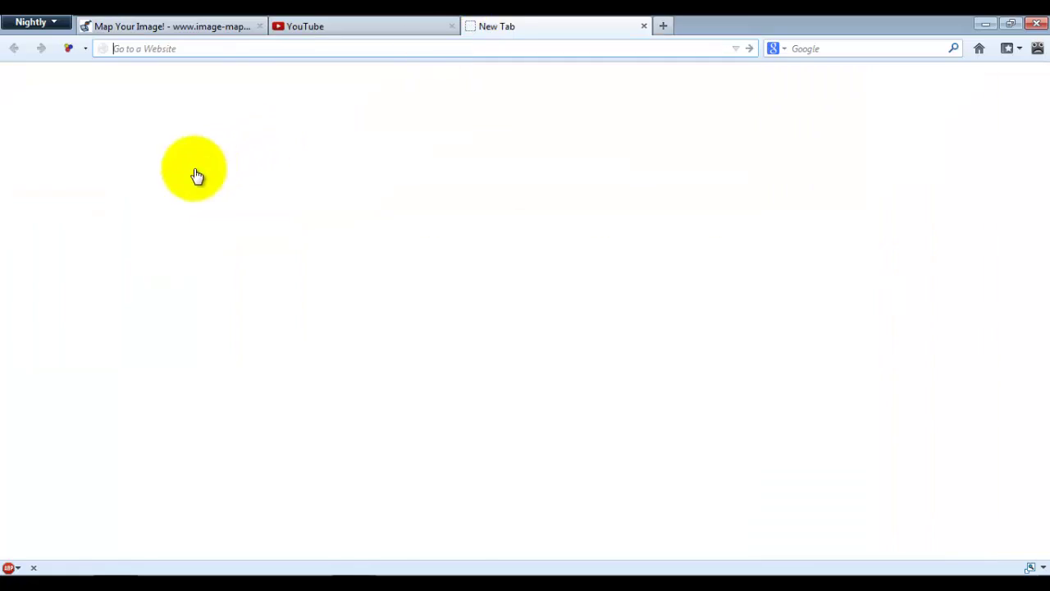
{"action": "left_click", "coordinate": [197, 176]}
{"action": "key", "text": "ctrl+l"}
{"action": "key", "text": "ctrl+c"}
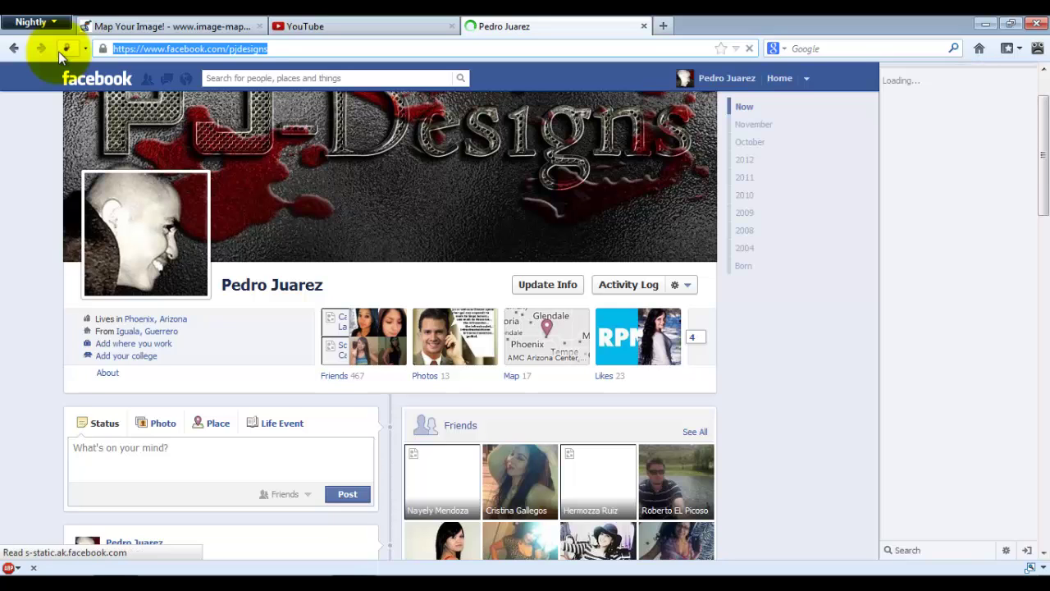
{"action": "left_click", "coordinate": [204, 27]}
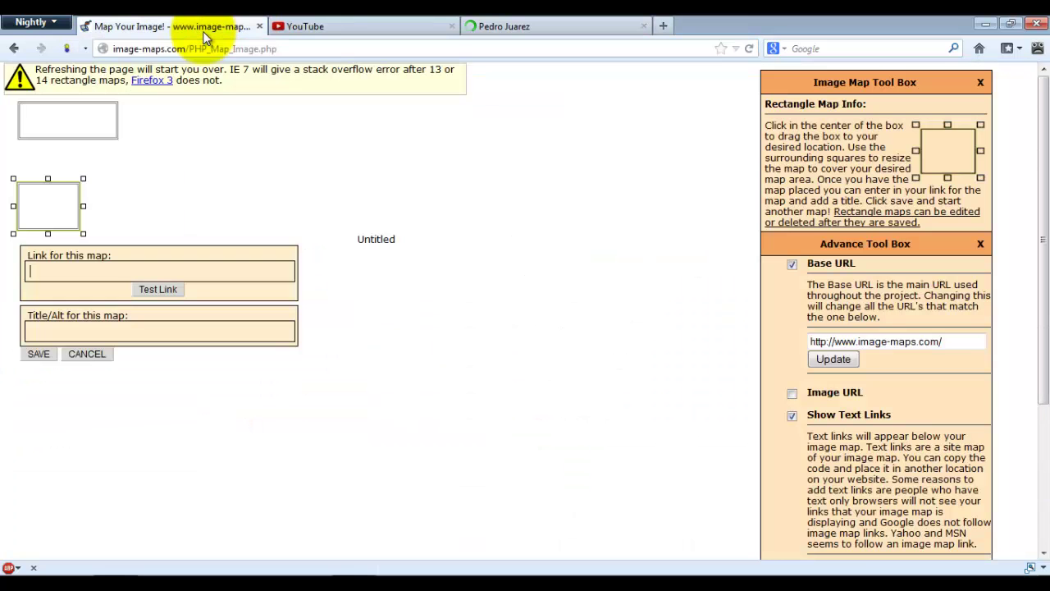
{"action": "left_click", "coordinate": [114, 273]}
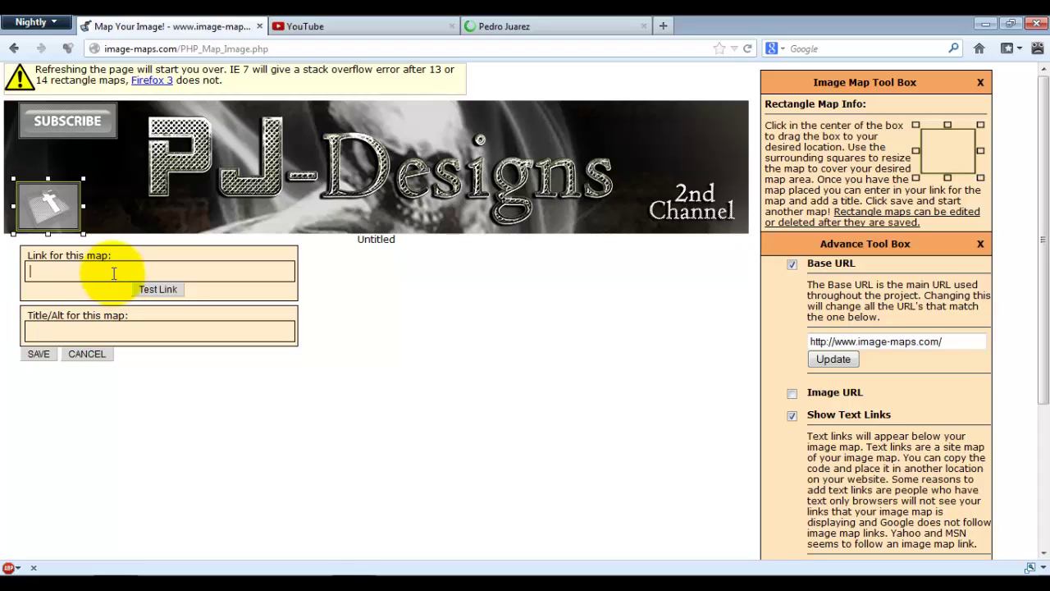
{"action": "key", "text": "ctrl+v"}
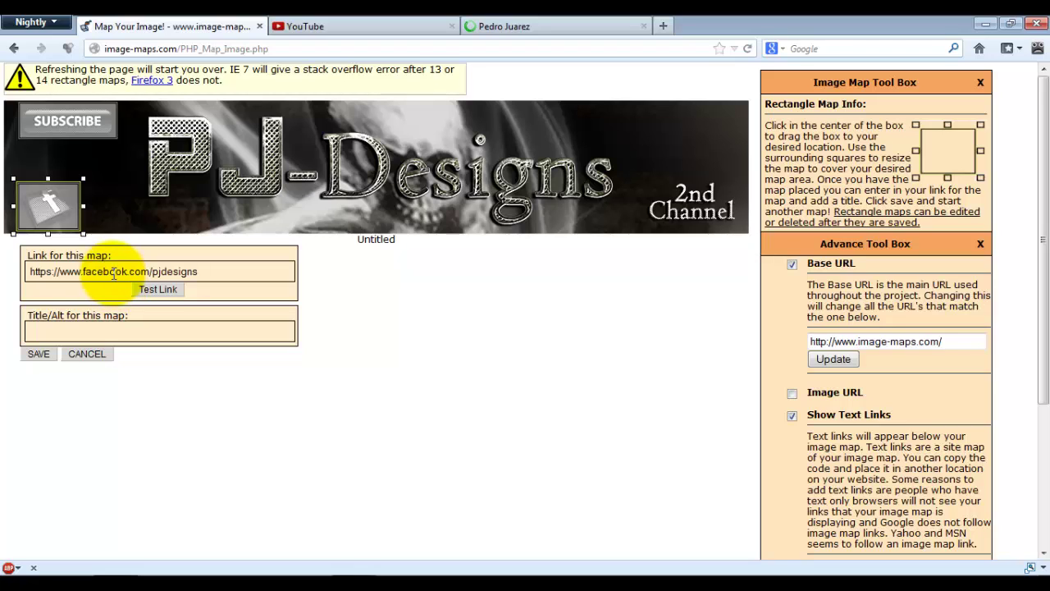
{"action": "left_click", "coordinate": [41, 354]}
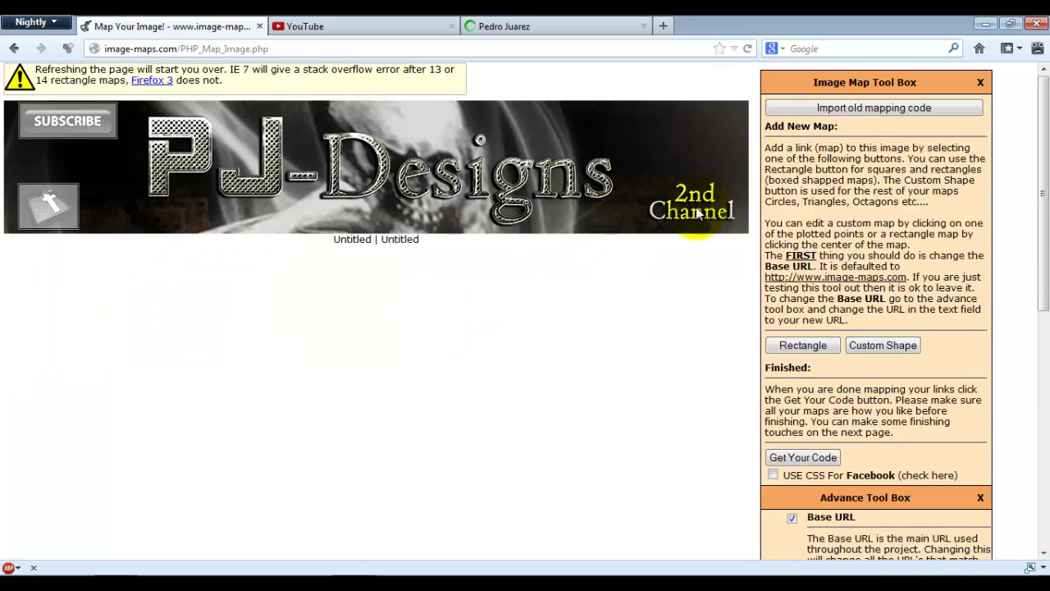
Add a rectangle over 2nd Channel linking to the second YouTube channel's page, and save it
{"action": "left_click", "coordinate": [803, 346]}
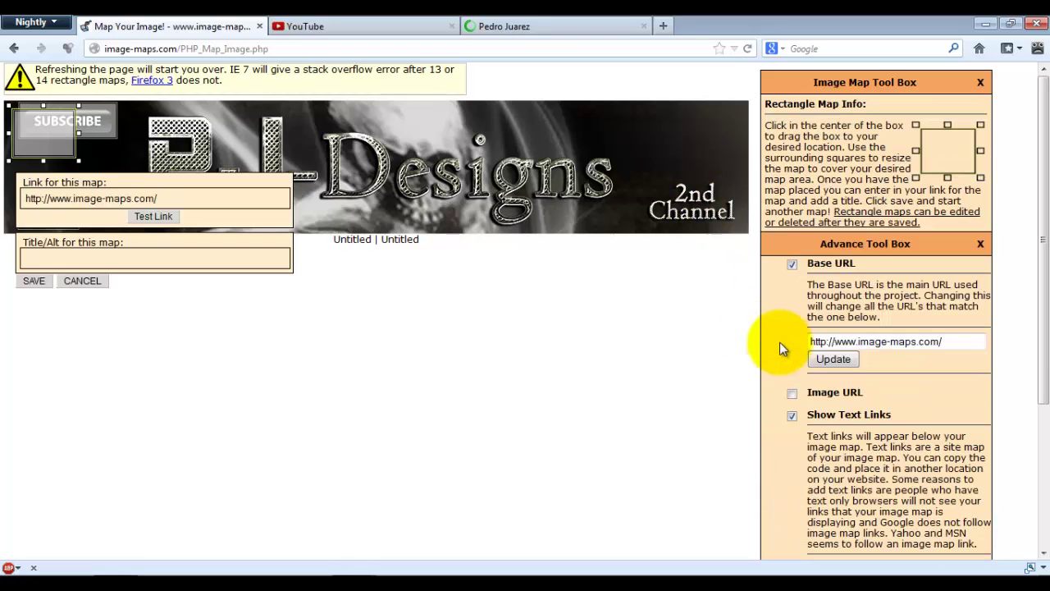
{"action": "left_click_drag", "start_coordinate": [48, 130], "coordinate": [640, 174]}
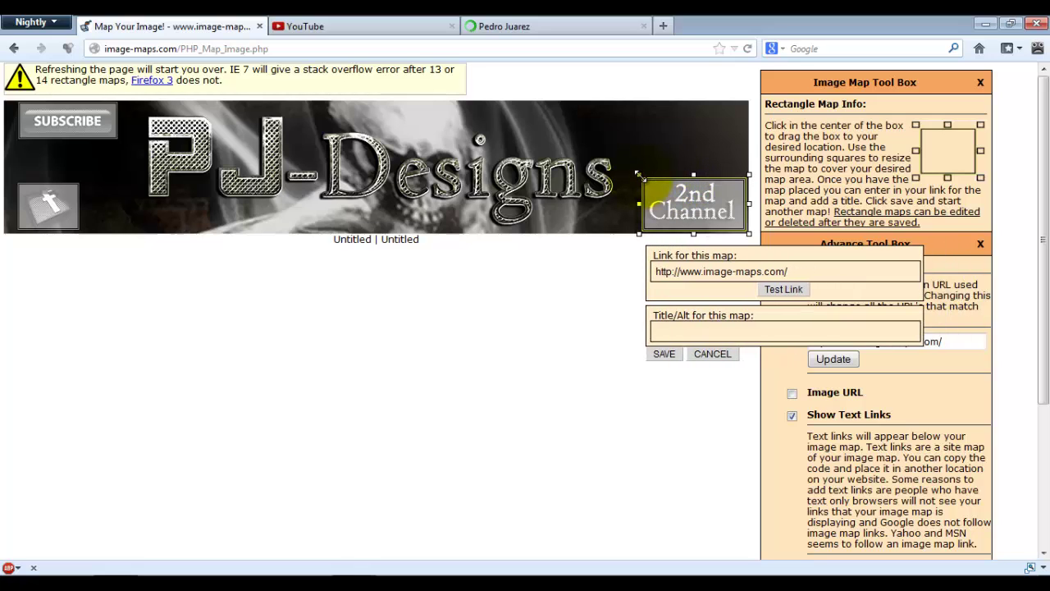
{"action": "left_click", "coordinate": [365, 26]}
{"action": "scroll", "coordinate": [739, 288], "scroll_direction": "down", "scroll_amount": 1}
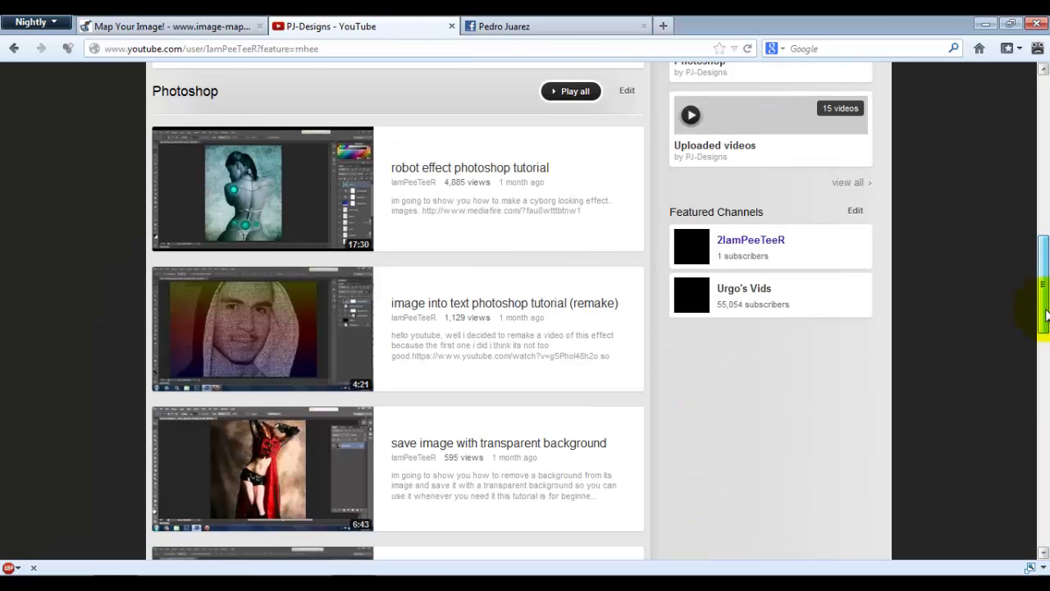
{"action": "right_click", "coordinate": [776, 244]}
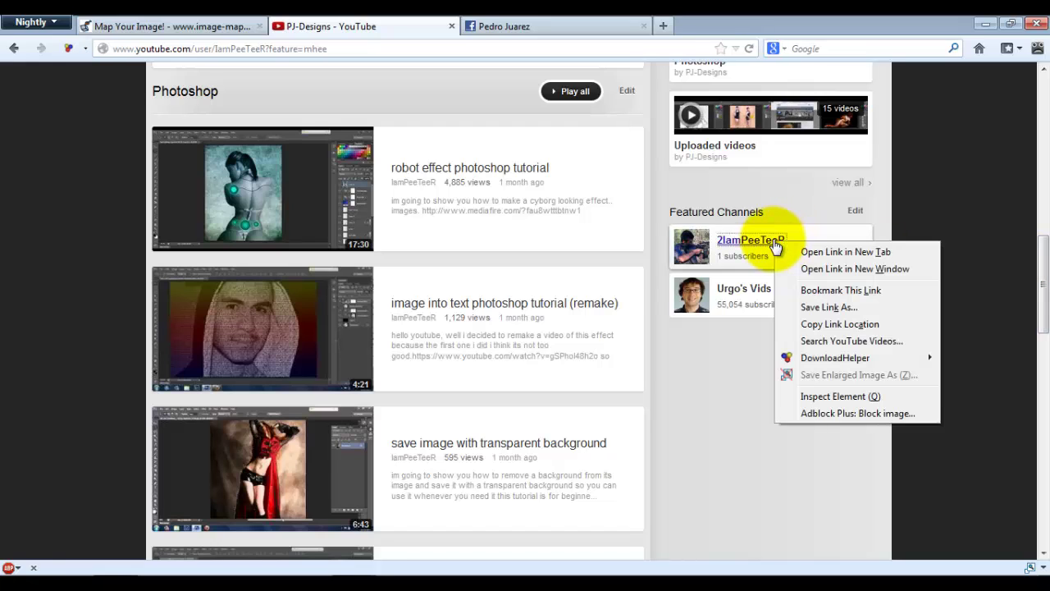
{"action": "left_click", "coordinate": [811, 324]}
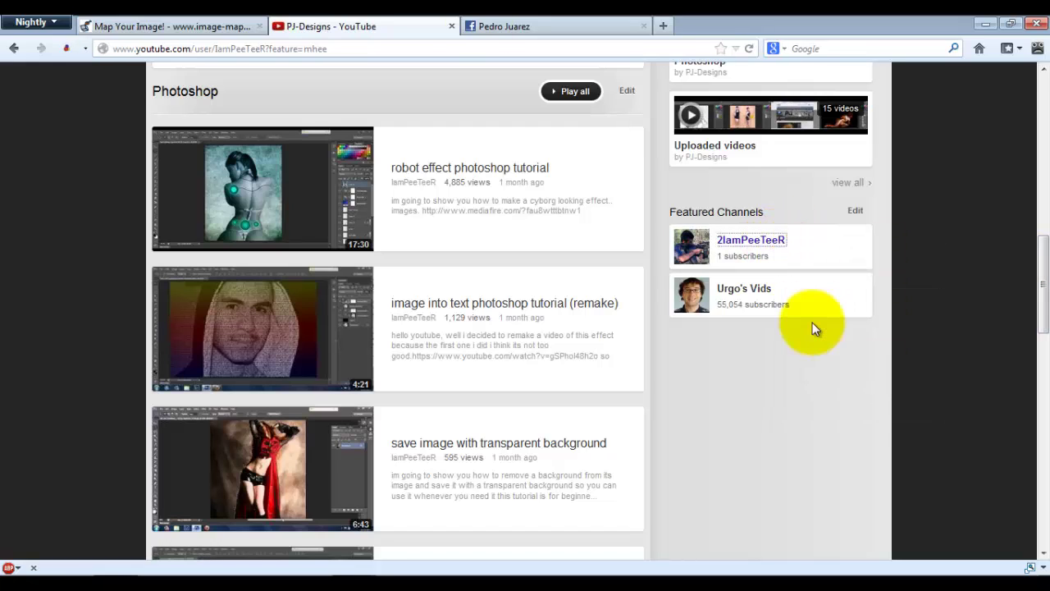
{"action": "left_click", "coordinate": [246, 27]}
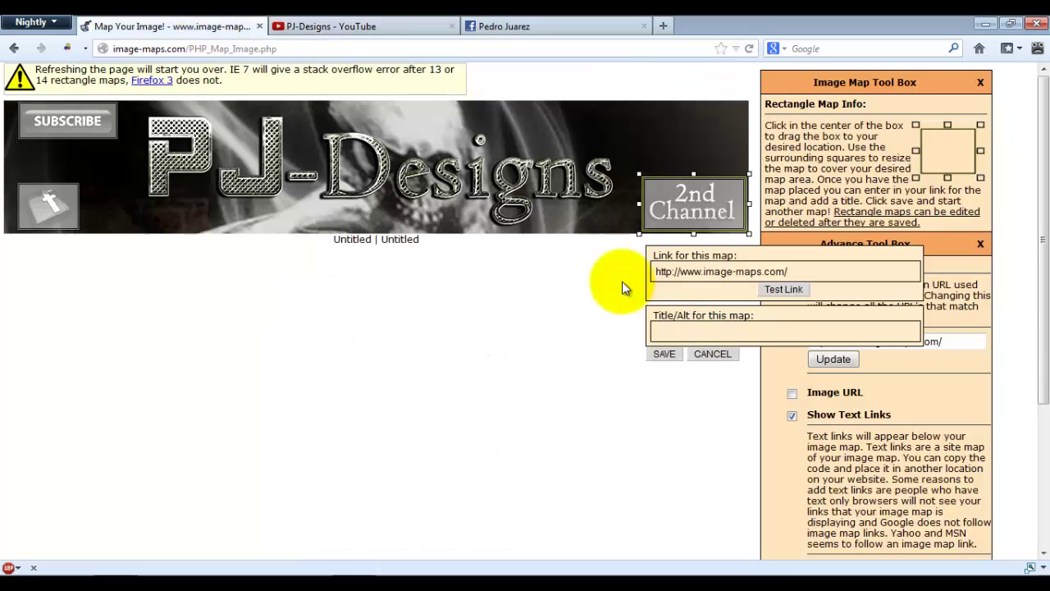
{"action": "left_click_drag", "start_coordinate": [791, 274], "coordinate": [523, 288]}
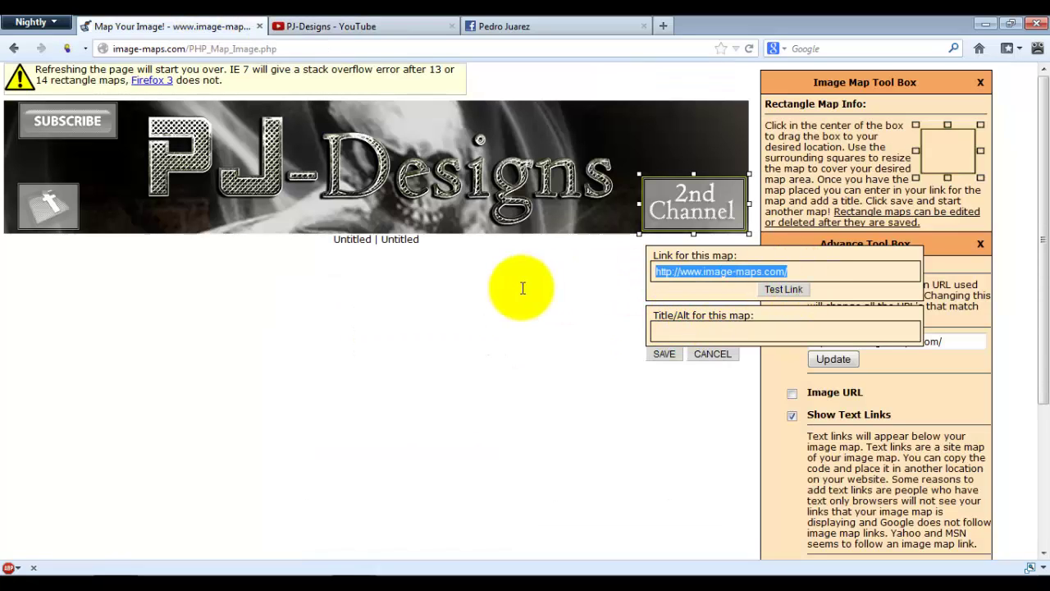
{"action": "key", "text": "ctrl+v"}
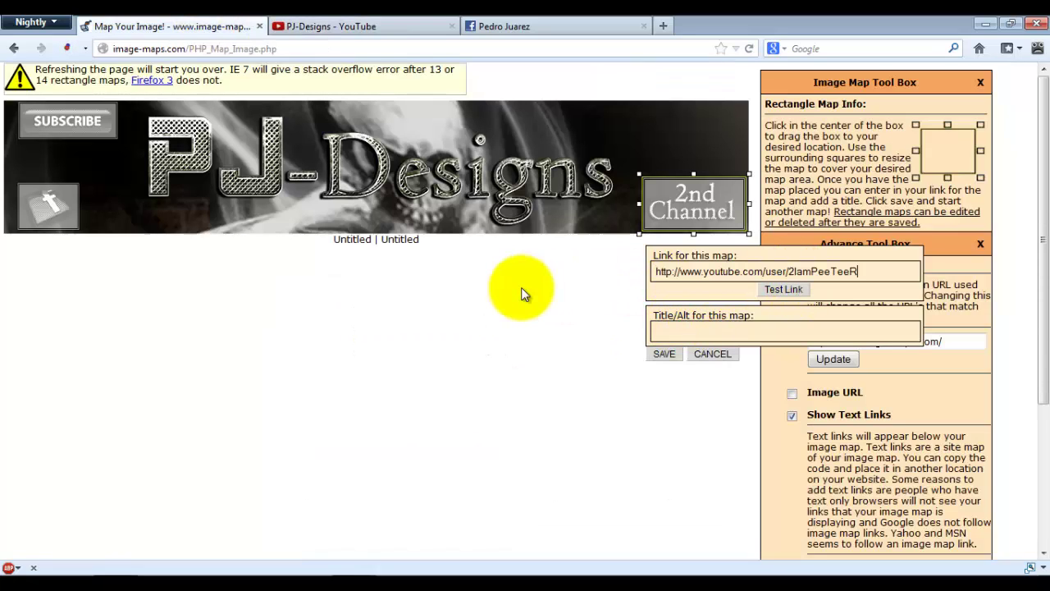
{"action": "left_click", "coordinate": [664, 355]}
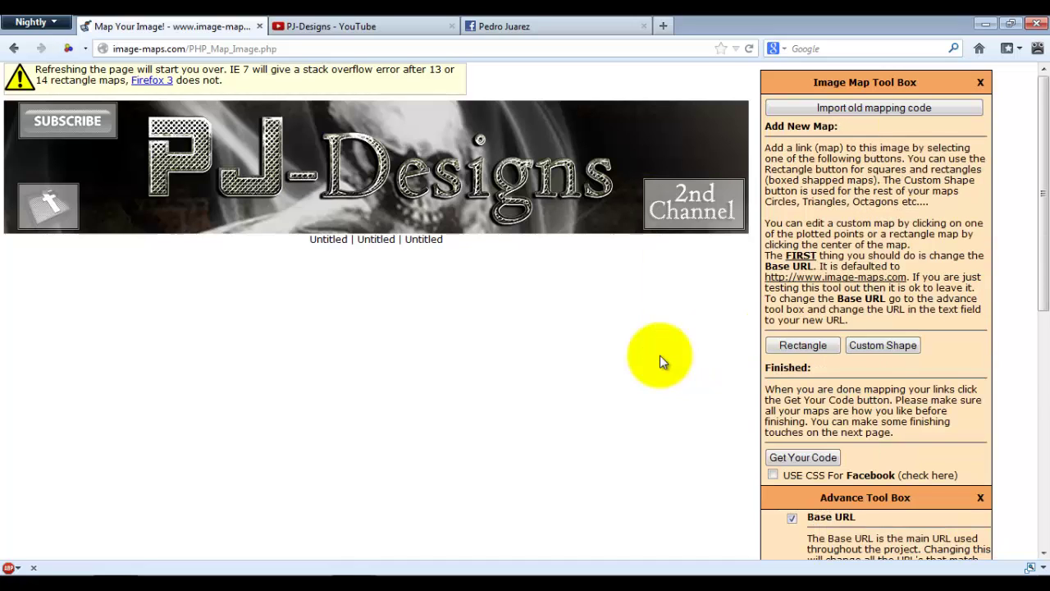
Generate the banner's HTML image-map code, select all of it, and return to the PJ-Designs channel page
{"action": "left_click", "coordinate": [792, 460]}
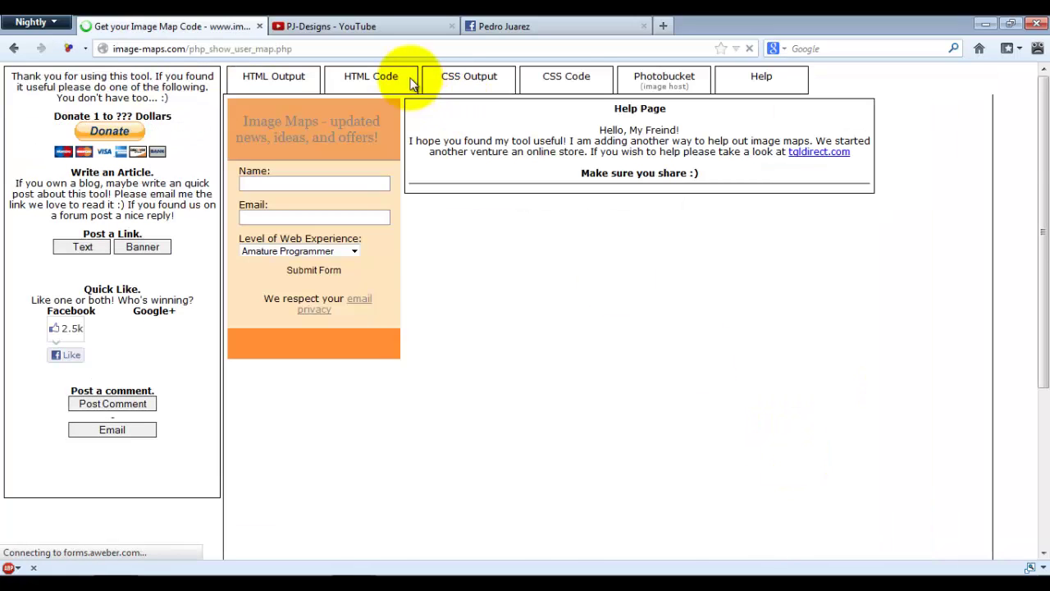
{"action": "left_click", "coordinate": [391, 88]}
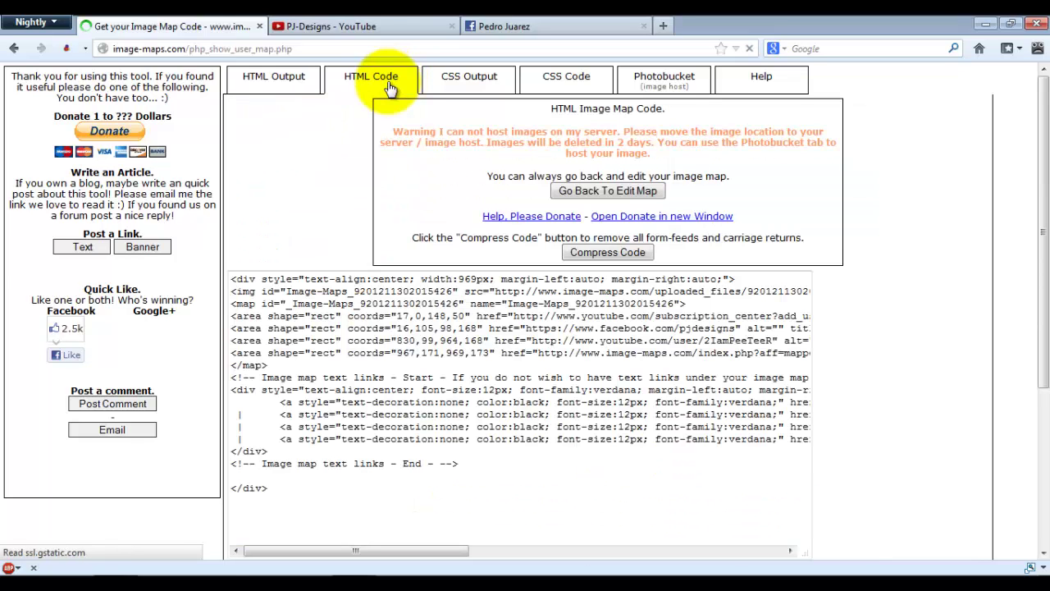
{"action": "left_click", "coordinate": [293, 492]}
{"action": "key", "text": "ctrl+a"}
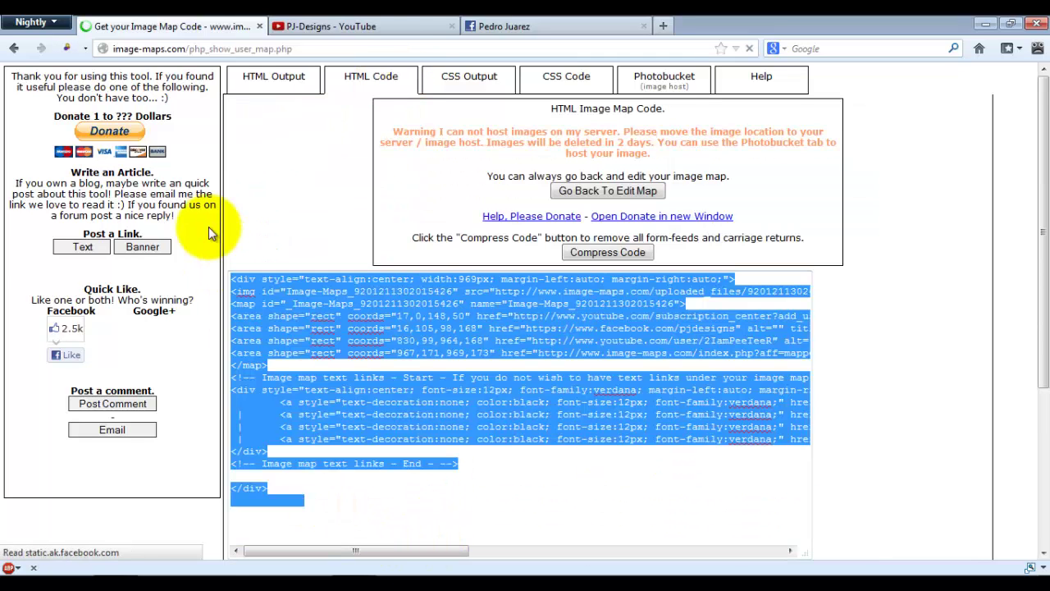
{"action": "left_click", "coordinate": [380, 28]}
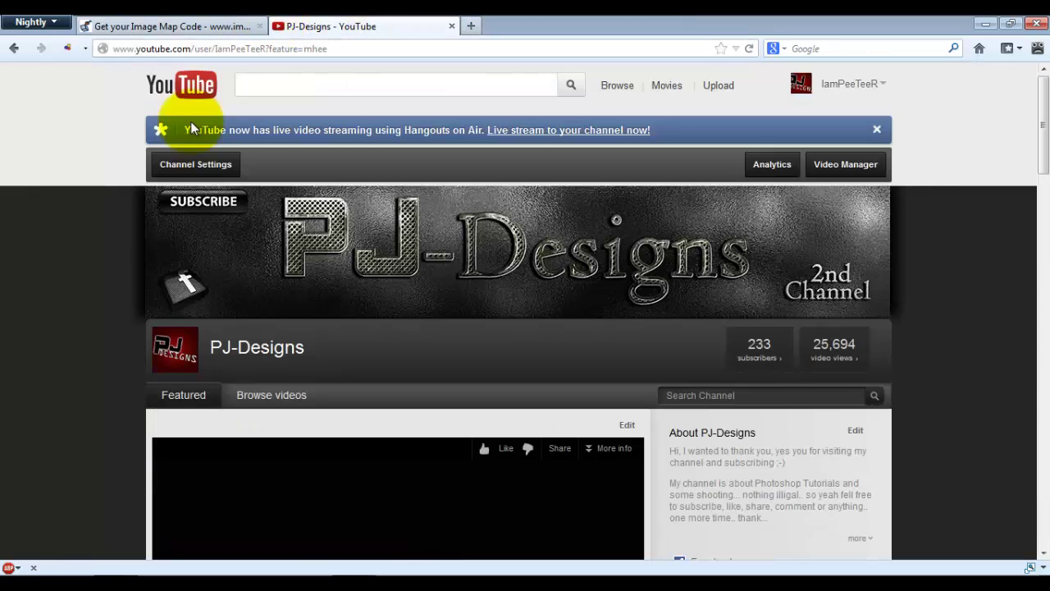
Remove the old channel background and upload pjdesigns-bclground from Pictures > YT Bckgrounds and Banners
{"action": "left_click", "coordinate": [197, 169]}
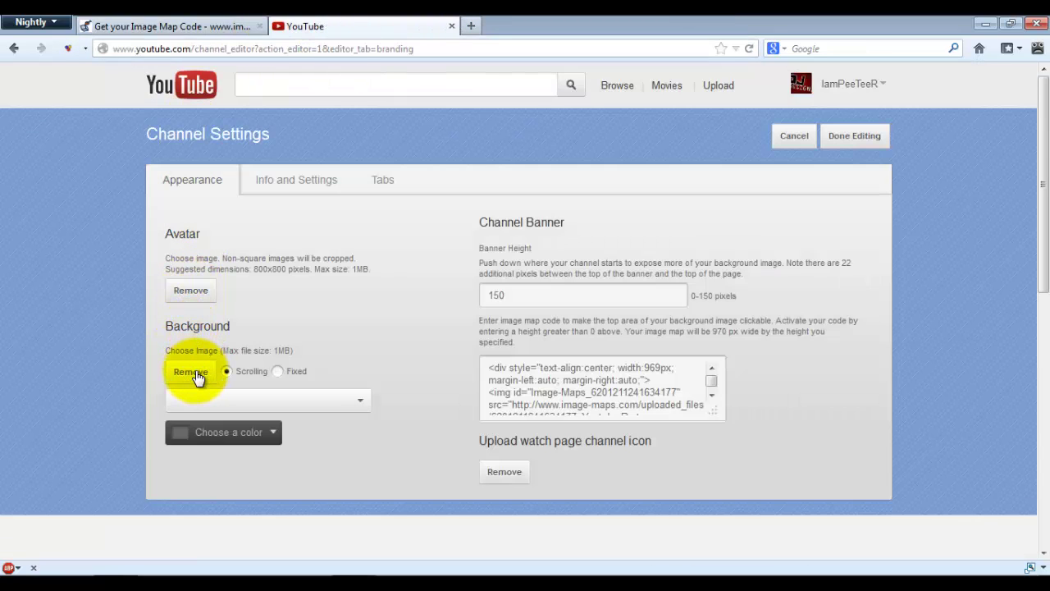
{"action": "left_click", "coordinate": [191, 372]}
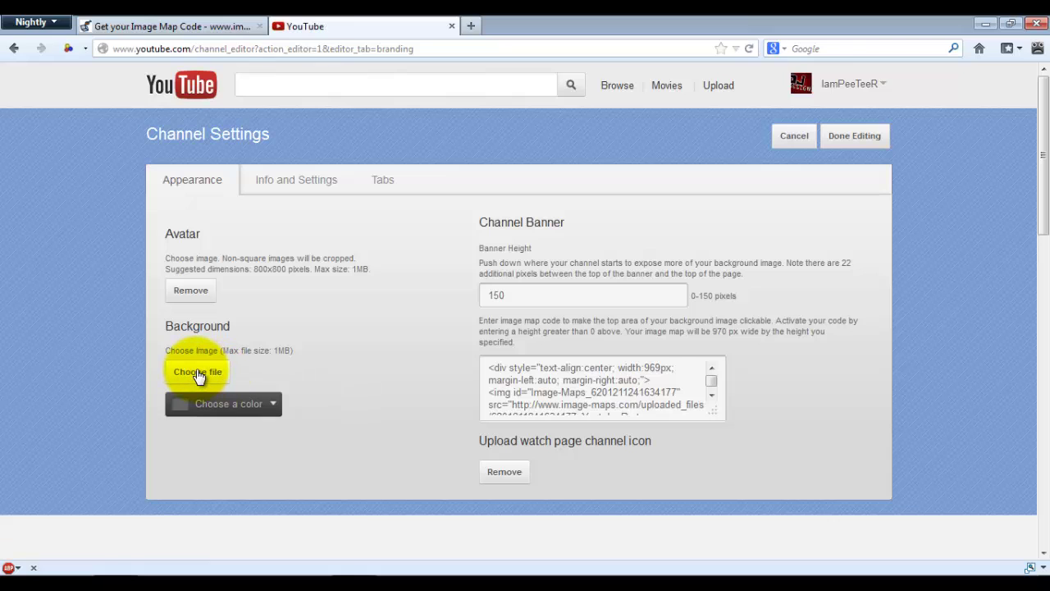
{"action": "left_click", "coordinate": [196, 373]}
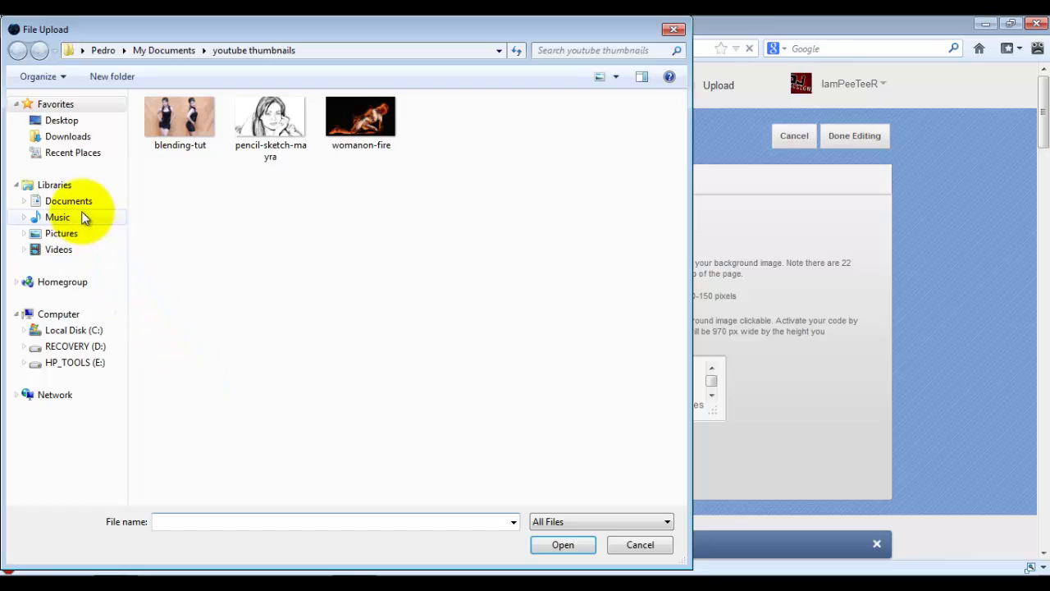
{"action": "left_click", "coordinate": [72, 234]}
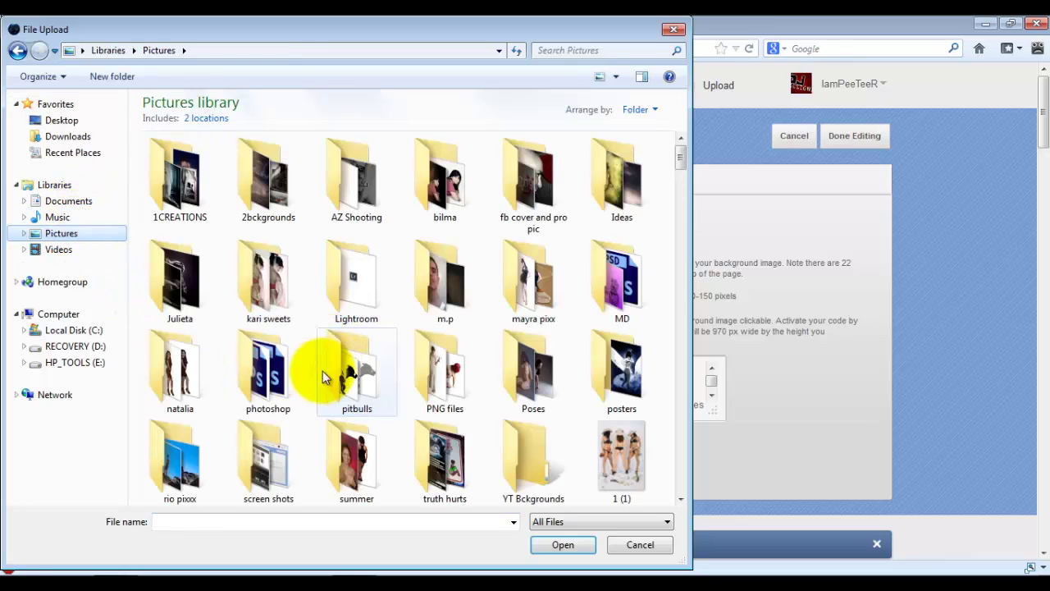
{"action": "scroll", "coordinate": [496, 444], "scroll_direction": "down", "scroll_amount": 1}
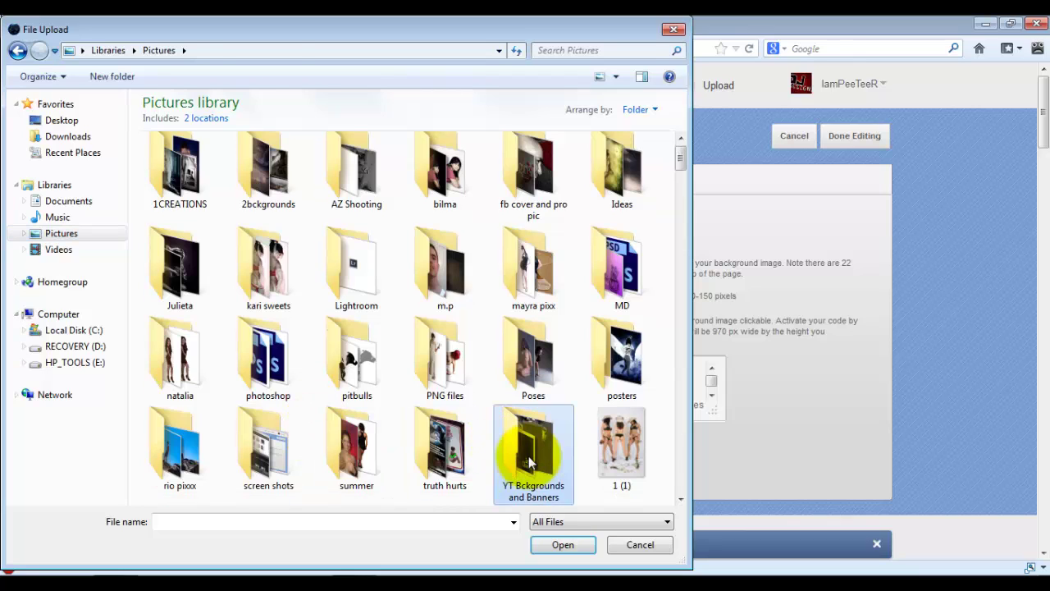
{"action": "double_click", "coordinate": [533, 443]}
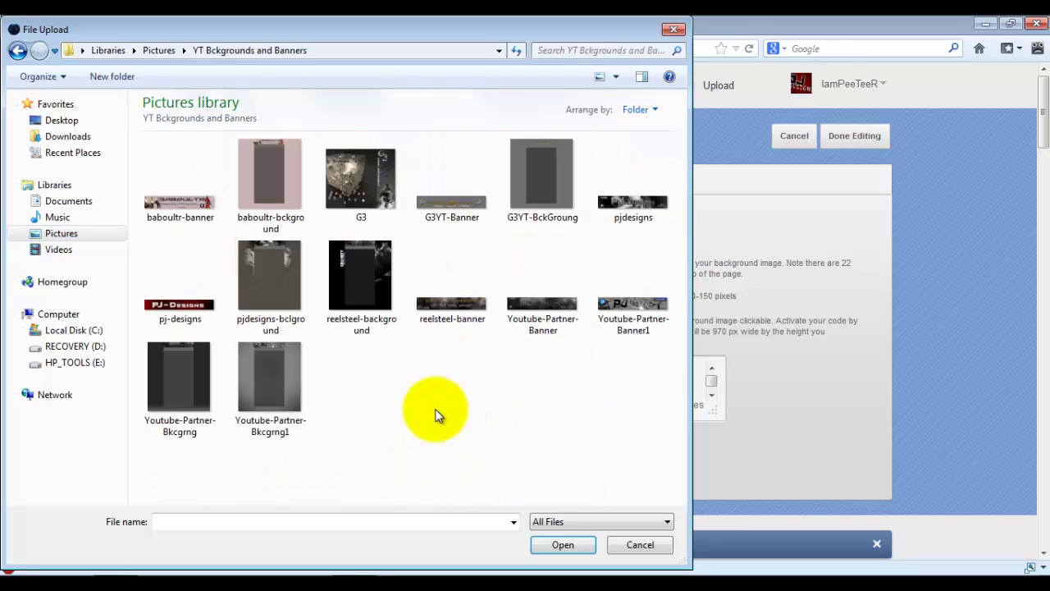
{"action": "double_click", "coordinate": [275, 262]}
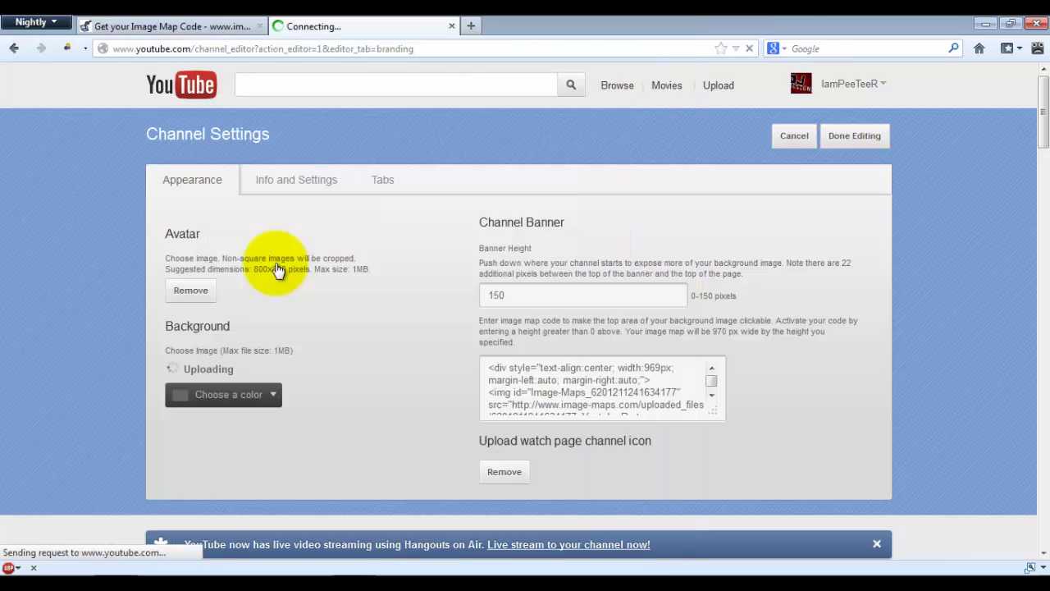
{"action": "scroll", "coordinate": [362, 386], "scroll_direction": "down", "scroll_amount": 3}
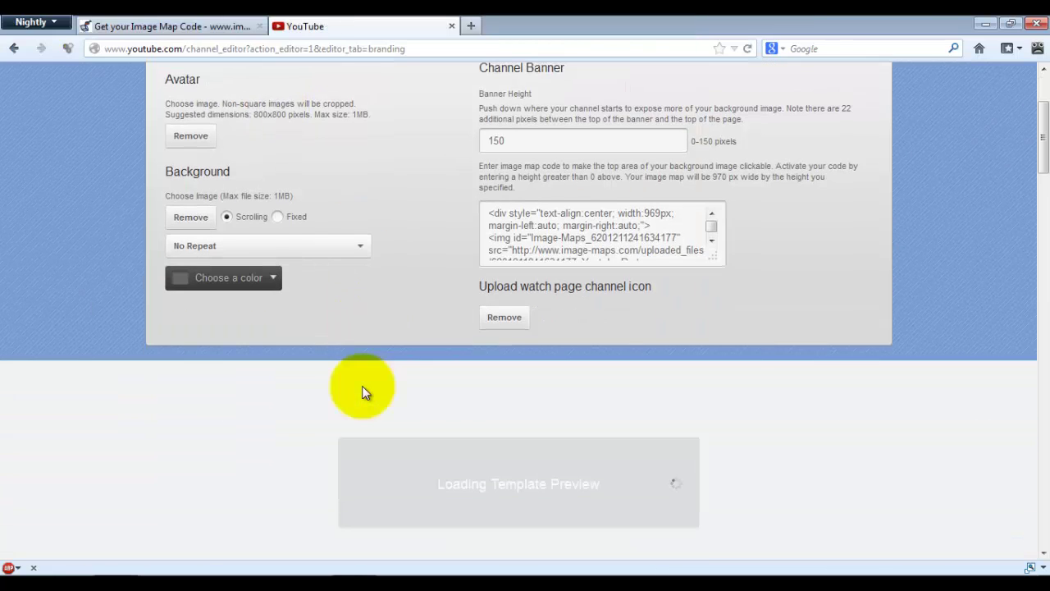
Delete the old code in the image map box, paste the newly generated code, and finish editing
{"action": "scroll", "coordinate": [19, 295], "scroll_direction": "down", "scroll_amount": 10}
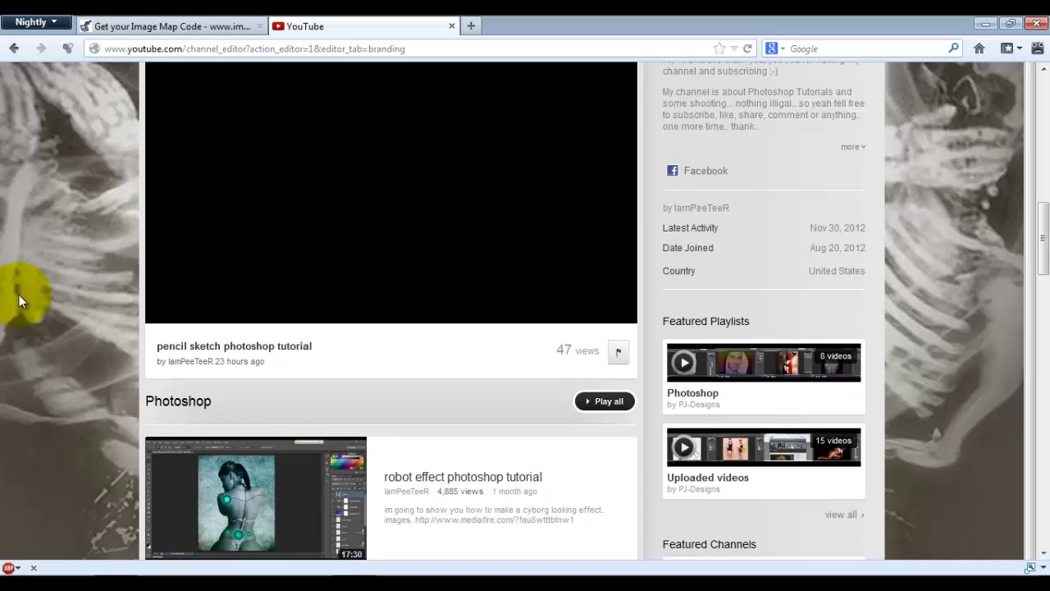
{"action": "scroll", "coordinate": [19, 295], "scroll_direction": "up", "scroll_amount": 13}
{"action": "left_click", "coordinate": [561, 395]}
{"action": "key", "text": "ctrl+a"}
{"action": "key", "text": "BackSpace"}
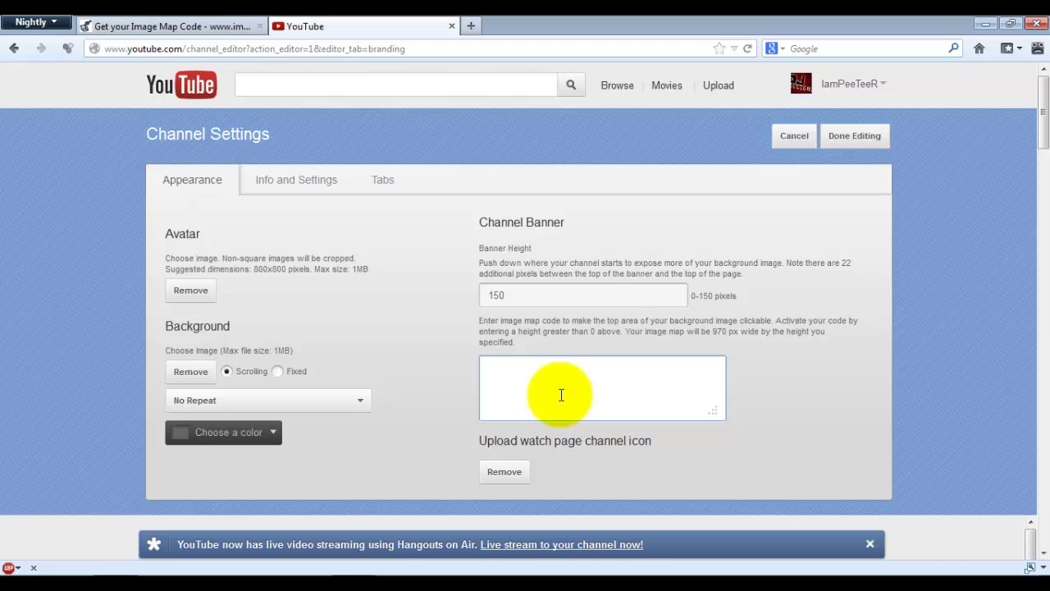
{"action": "key", "text": "ctrl+v"}
{"action": "scroll", "coordinate": [562, 395], "scroll_direction": "up", "scroll_amount": 3}
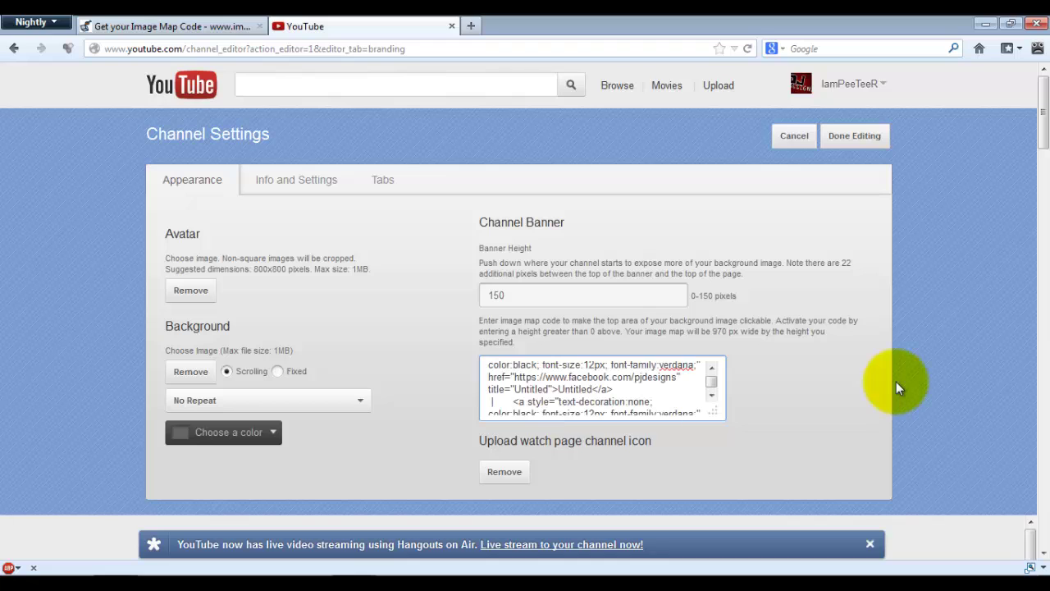
{"action": "left_click", "coordinate": [858, 139]}
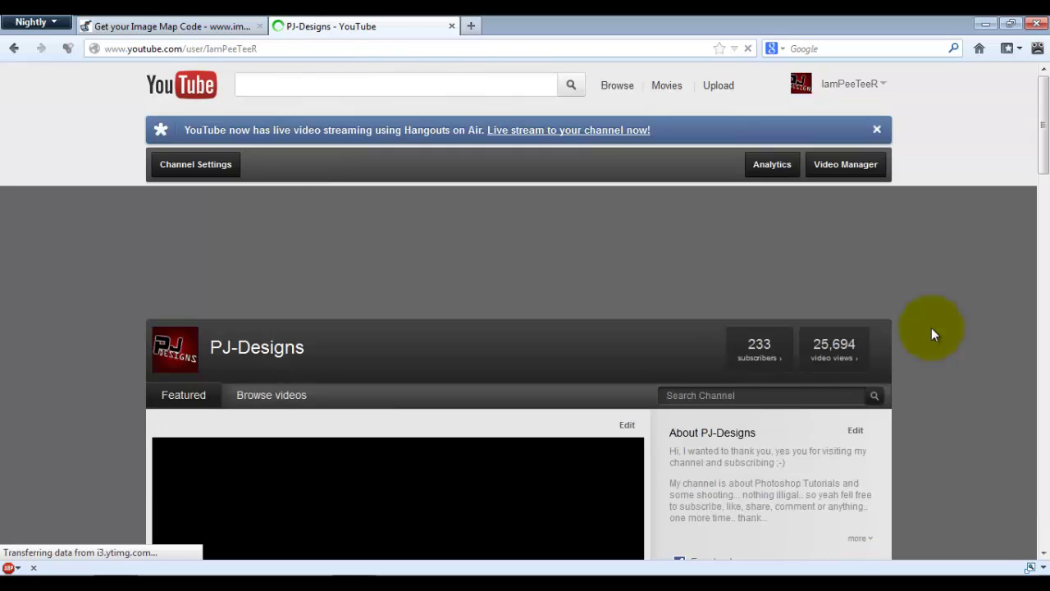
Reload the channel page, test the 2nd Channel banner link, and pause the playing video
{"action": "key", "text": "F5"}
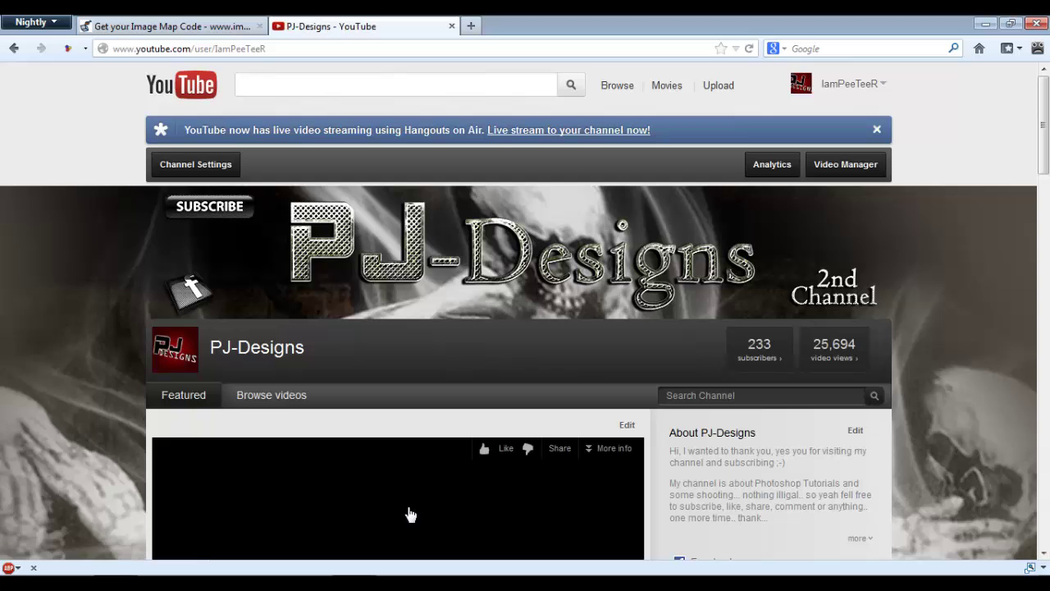
{"action": "left_click", "coordinate": [802, 300]}
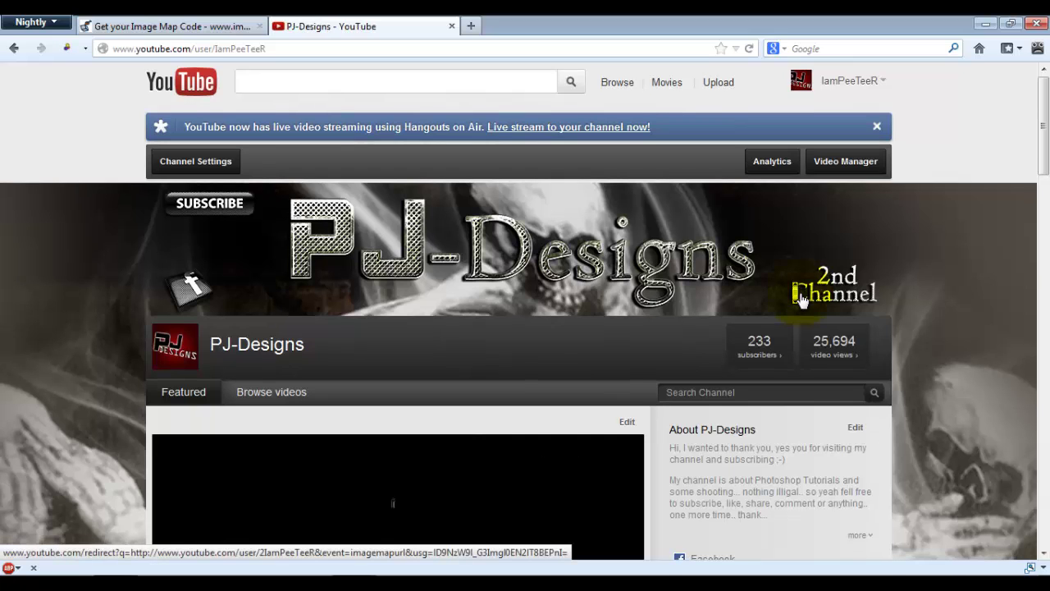
{"action": "scroll", "coordinate": [410, 419], "scroll_direction": "down", "scroll_amount": 8}
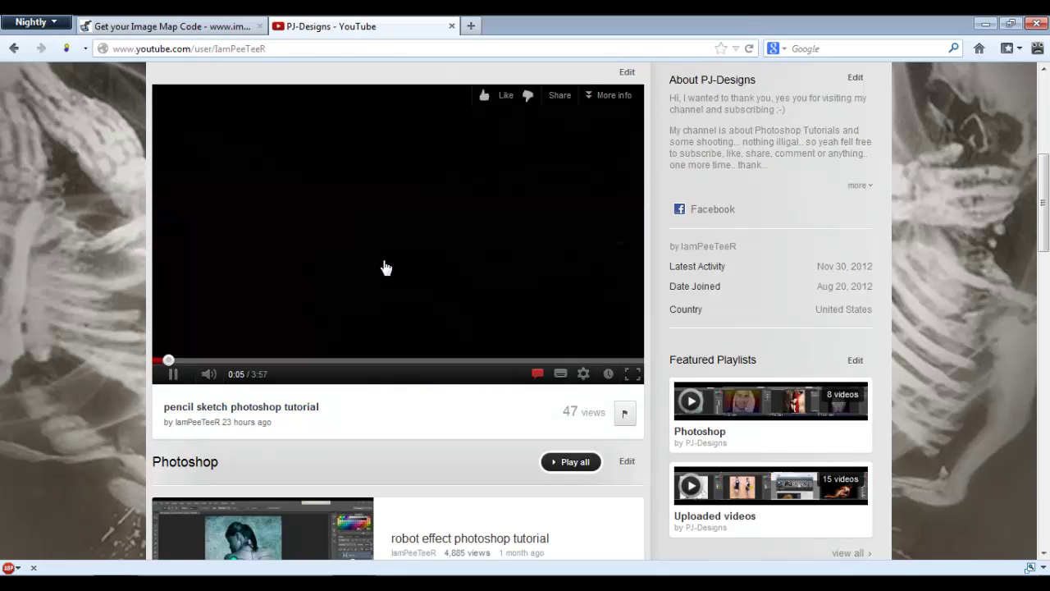
{"action": "left_click", "coordinate": [499, 227]}
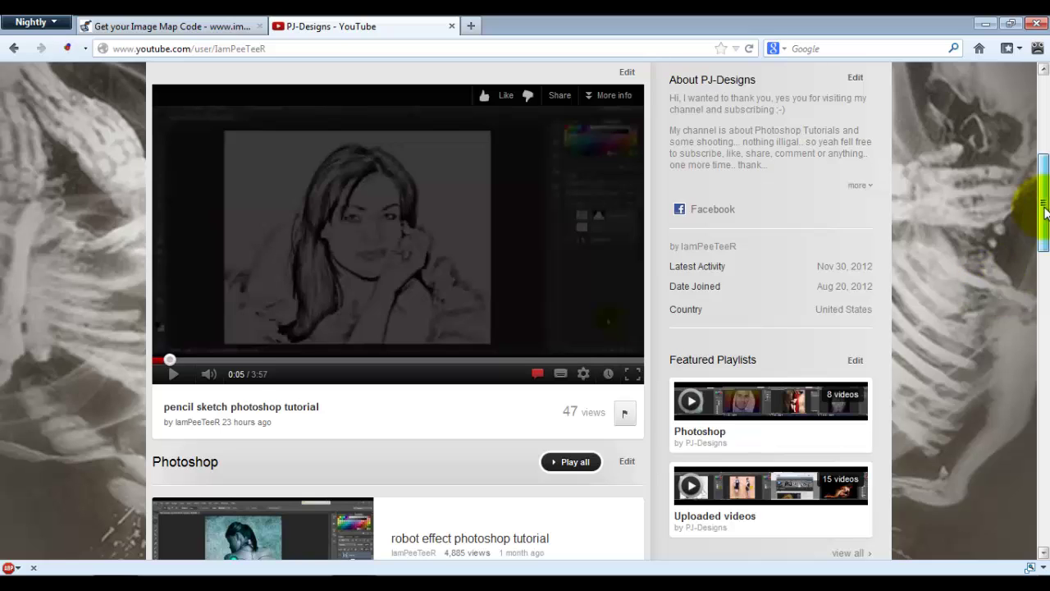
{"action": "scroll", "coordinate": [1046, 281], "scroll_direction": "down", "scroll_amount": 1}
{"action": "scroll", "coordinate": [1043, 152], "scroll_direction": "down", "scroll_amount": 2}
{"action": "scroll", "coordinate": [1038, 99], "scroll_direction": "up", "scroll_amount": 10}
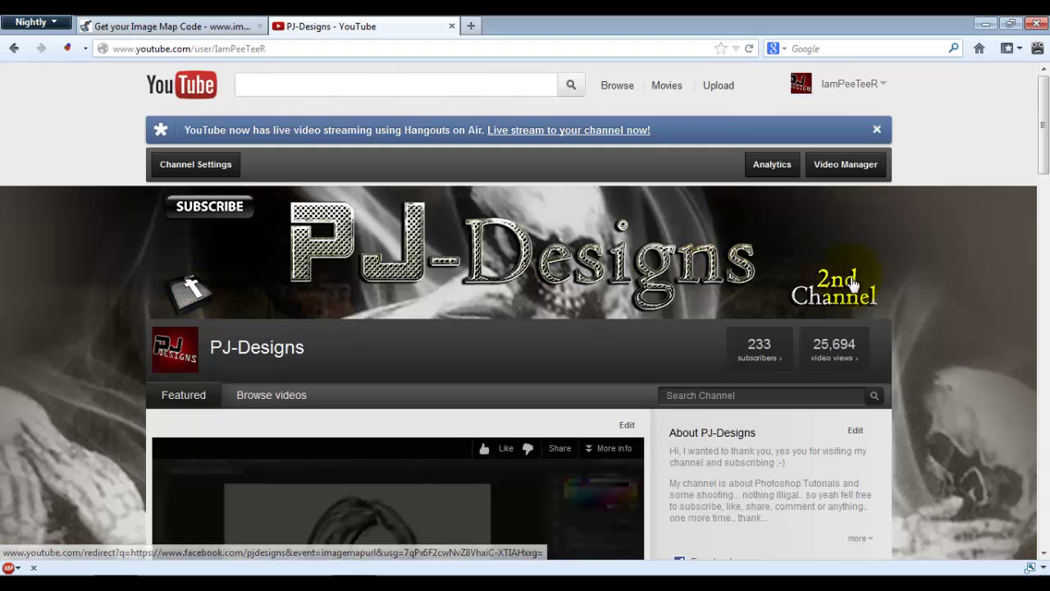
{"action": "left_click", "coordinate": [927, 324]}
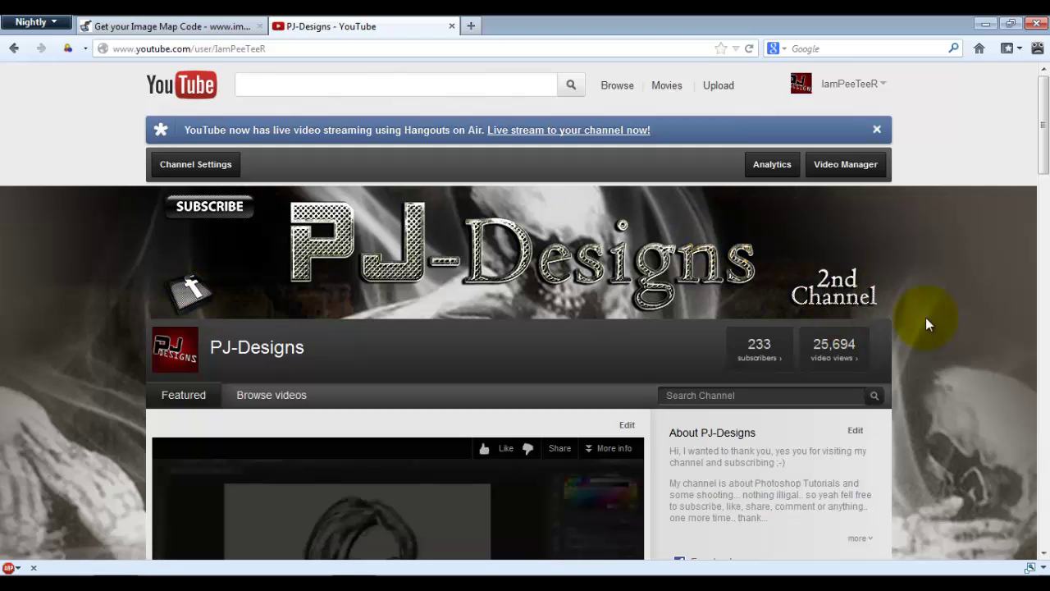